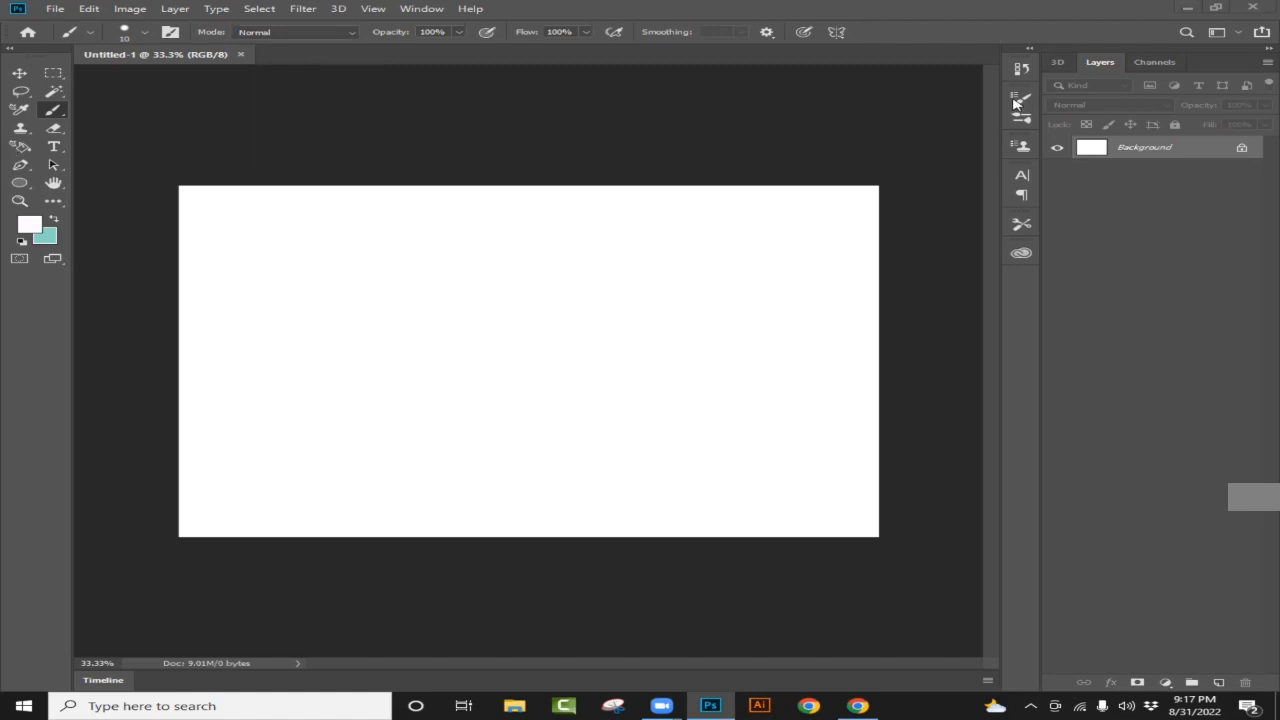
Open layer masking.jpg from the desktop as its own Photoshop document and restore the full-size window.
left_click(1215, 8)
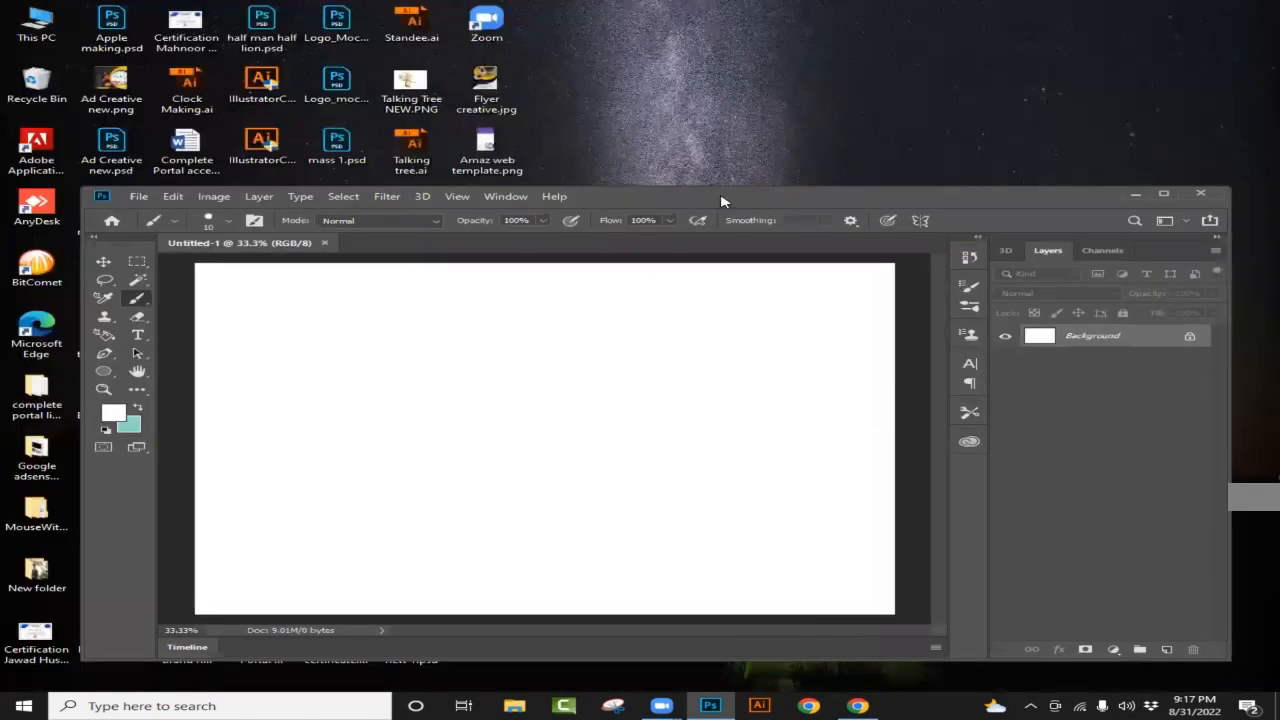
left_click_drag(722, 201, 651, 417)
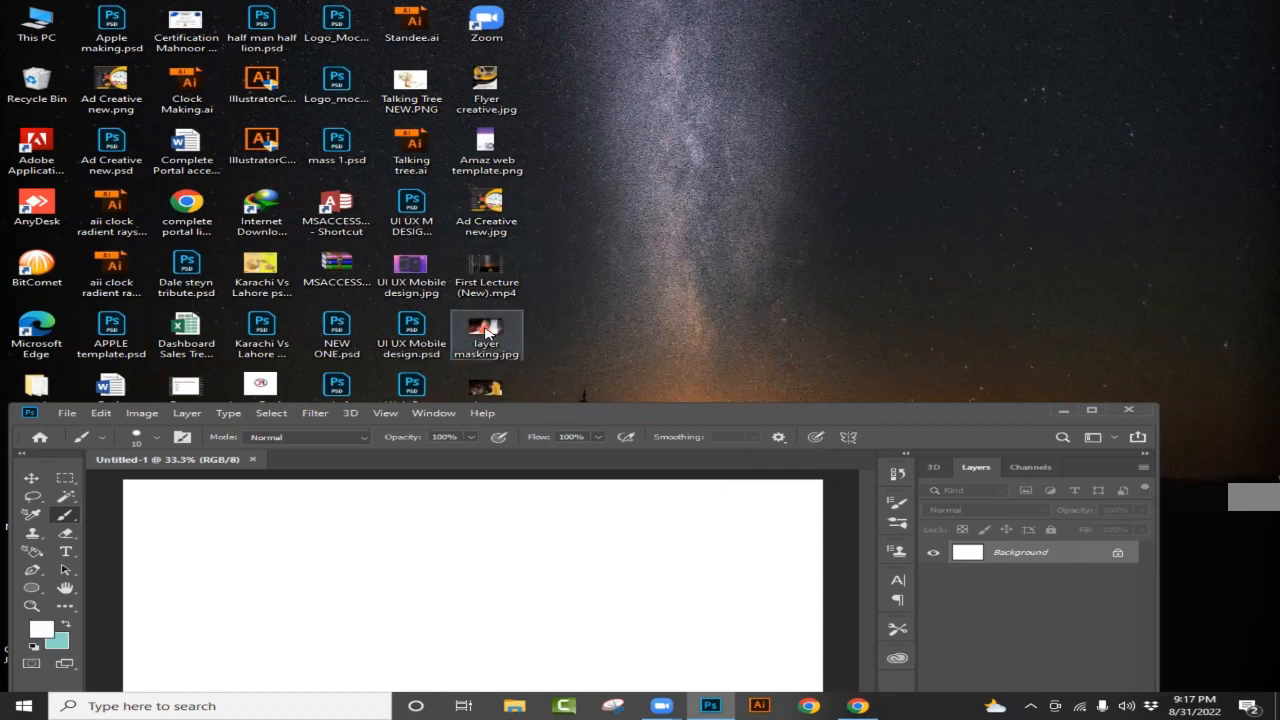
left_click_drag(486, 333, 420, 470)
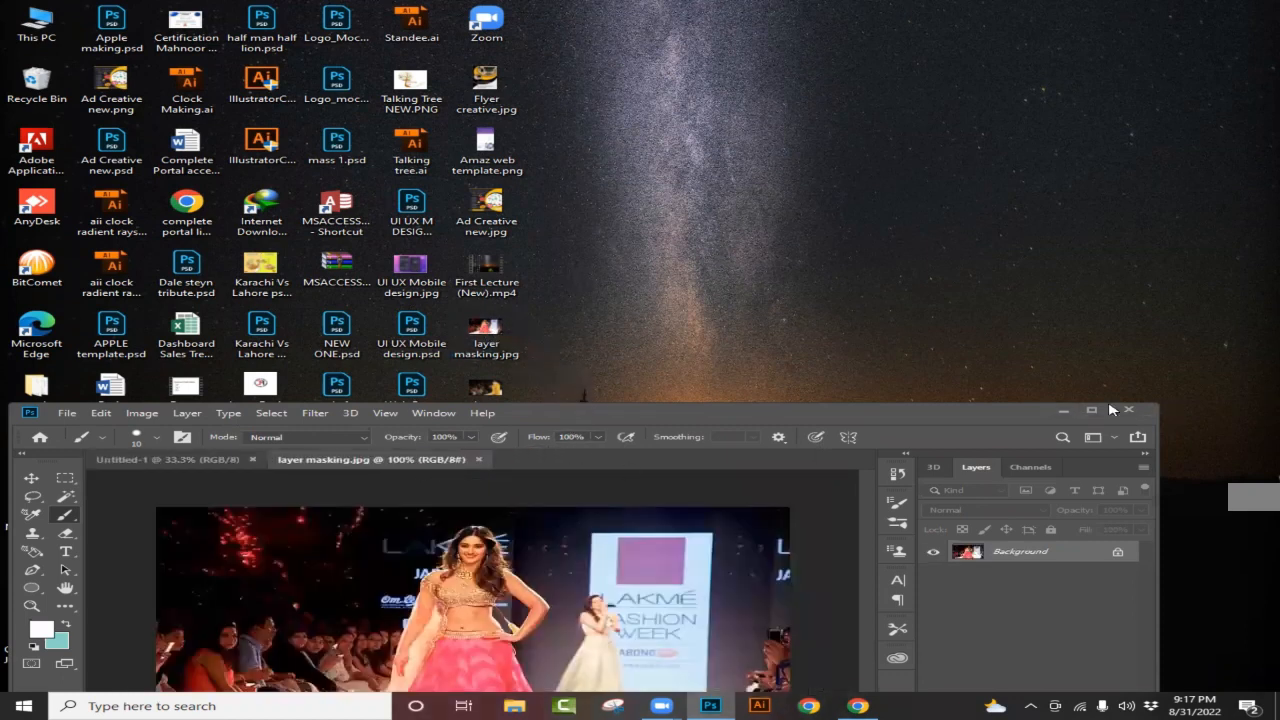
left_click(1092, 411)
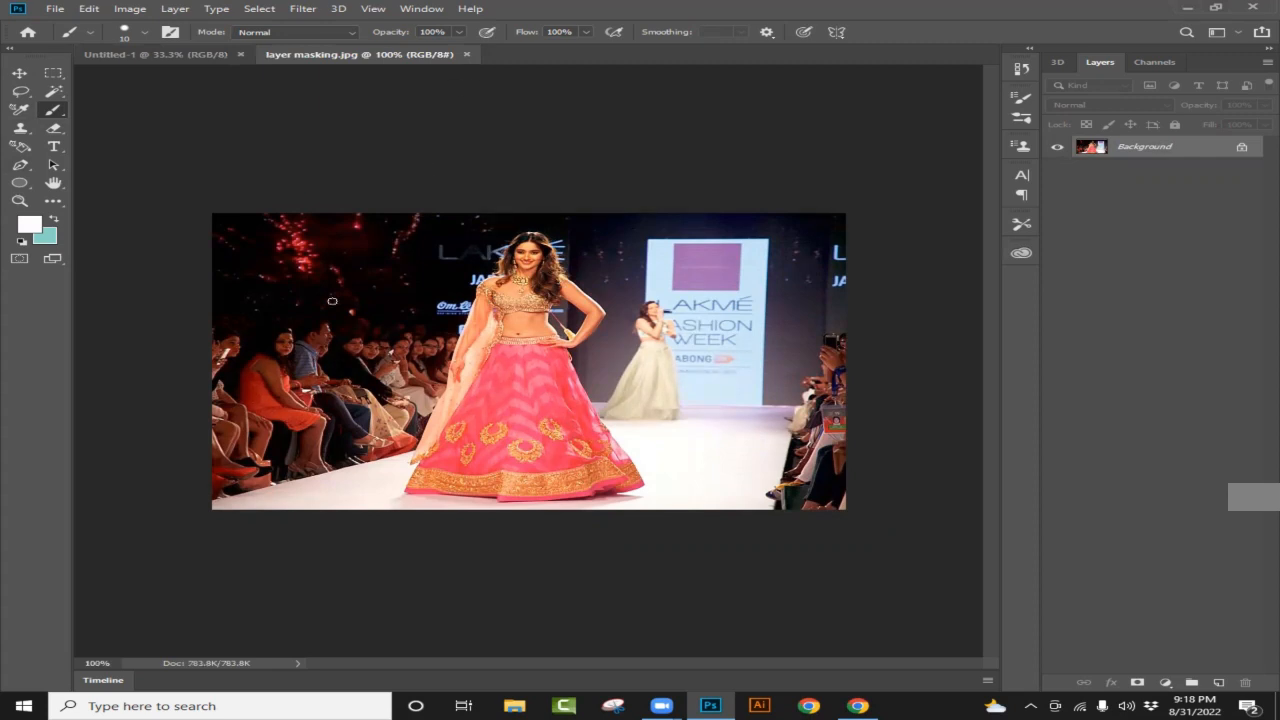
Duplicate the Background layer of the fashion show photo.
scroll(573, 443, "up", 1)
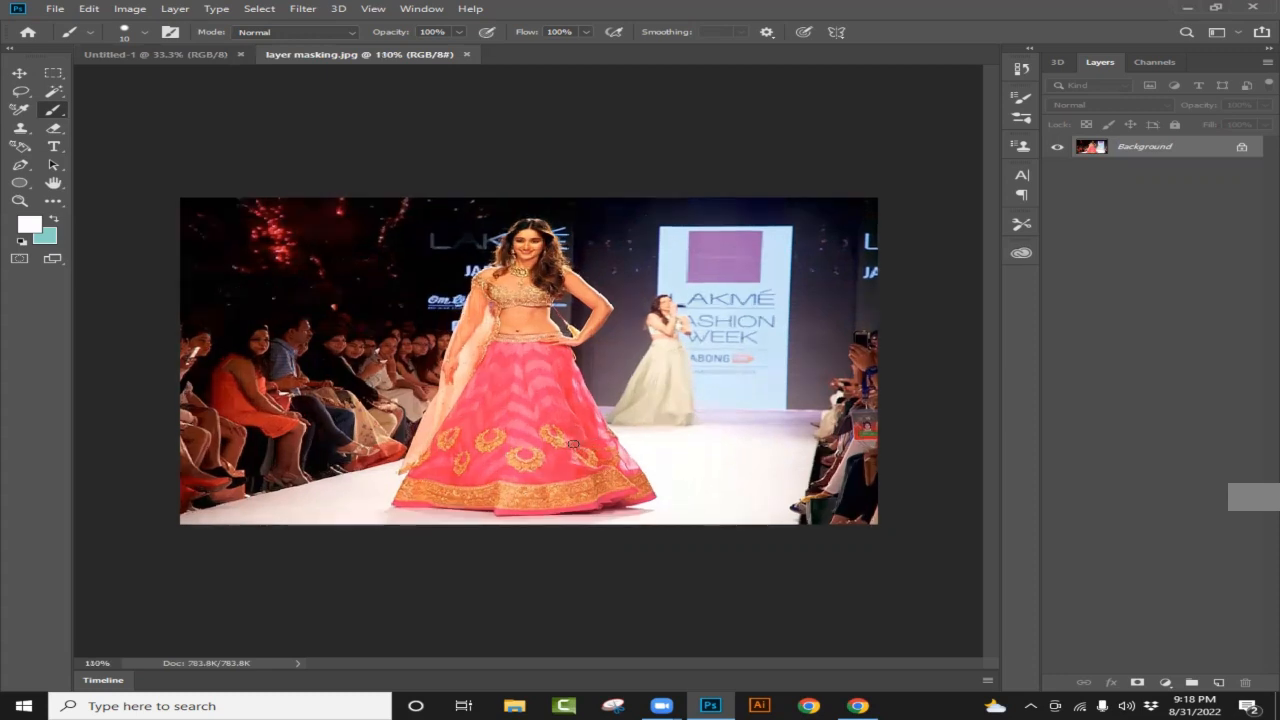
scroll(573, 443, "up", 2)
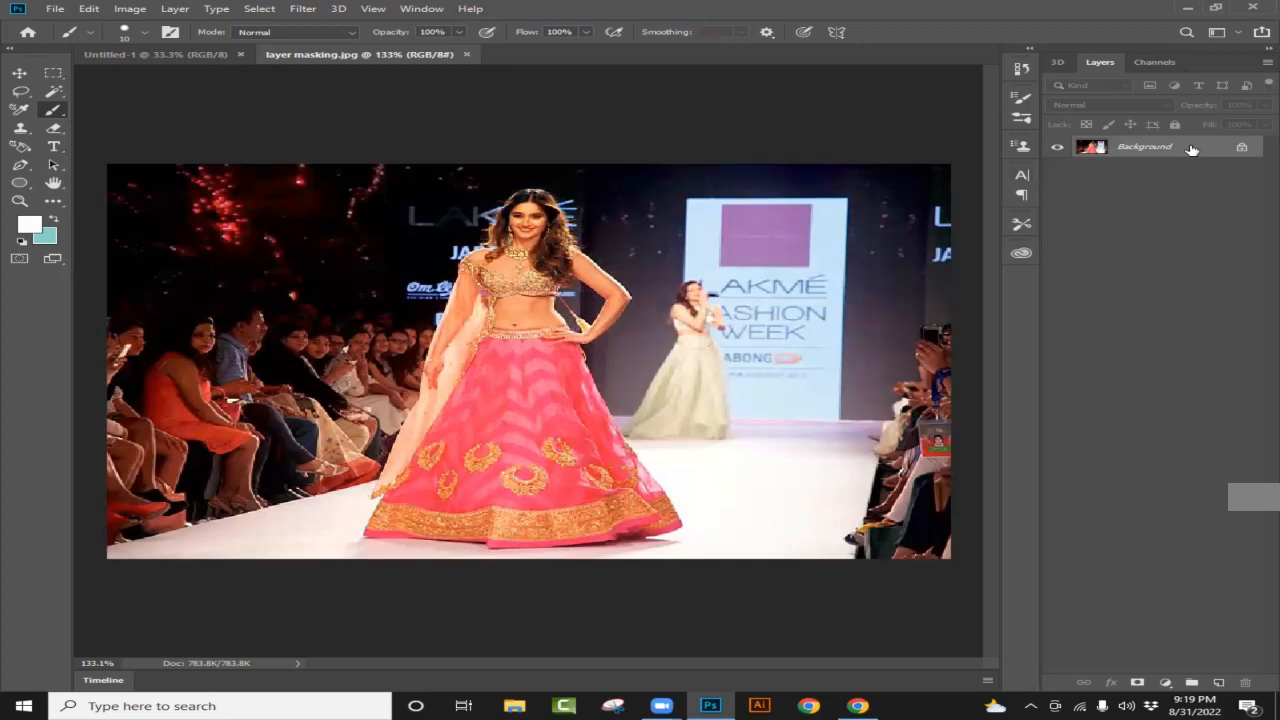
key("ctrl+j")
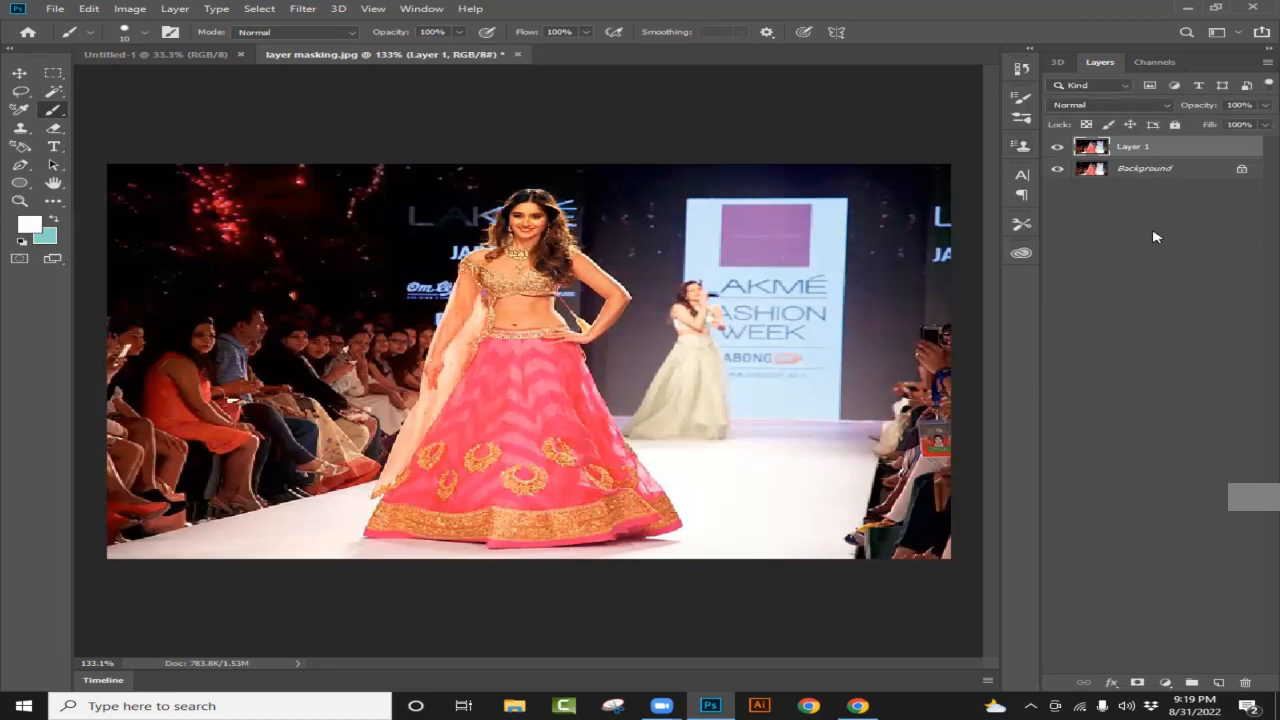
Convert the Background layer to black and white with the Default preset and hide Layer 1.
left_click(1152, 170)
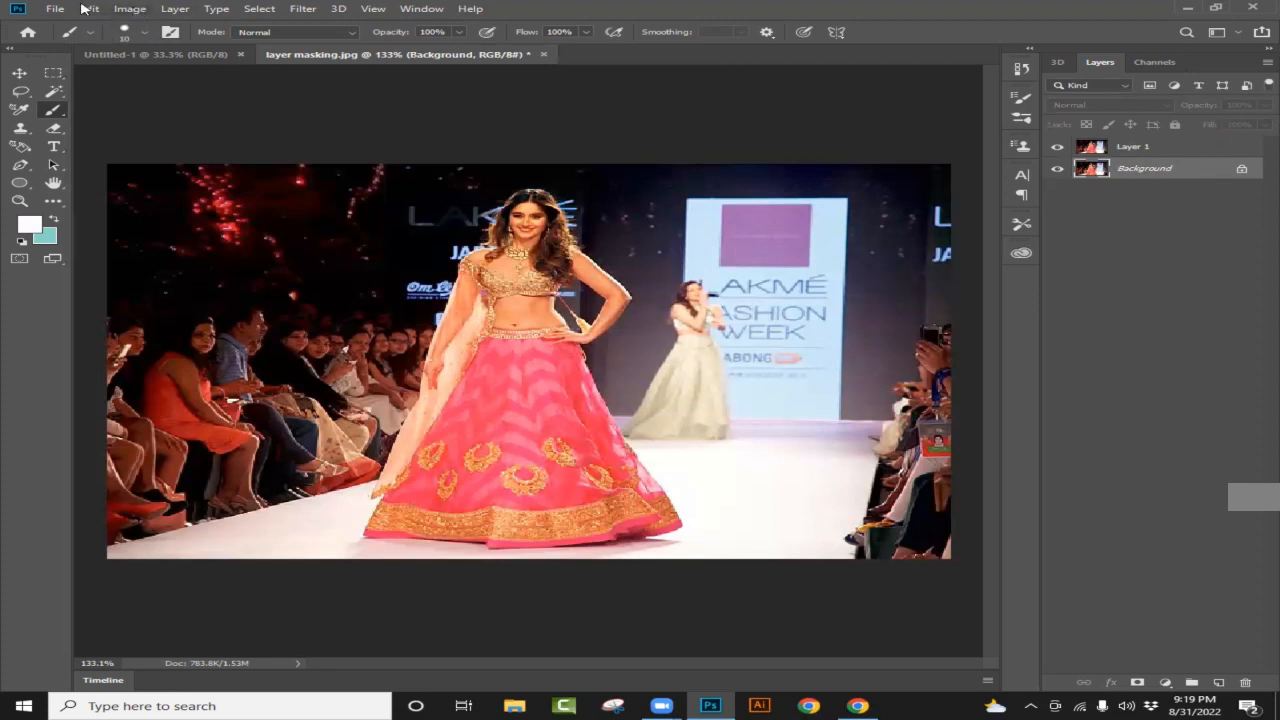
left_click(130, 9)
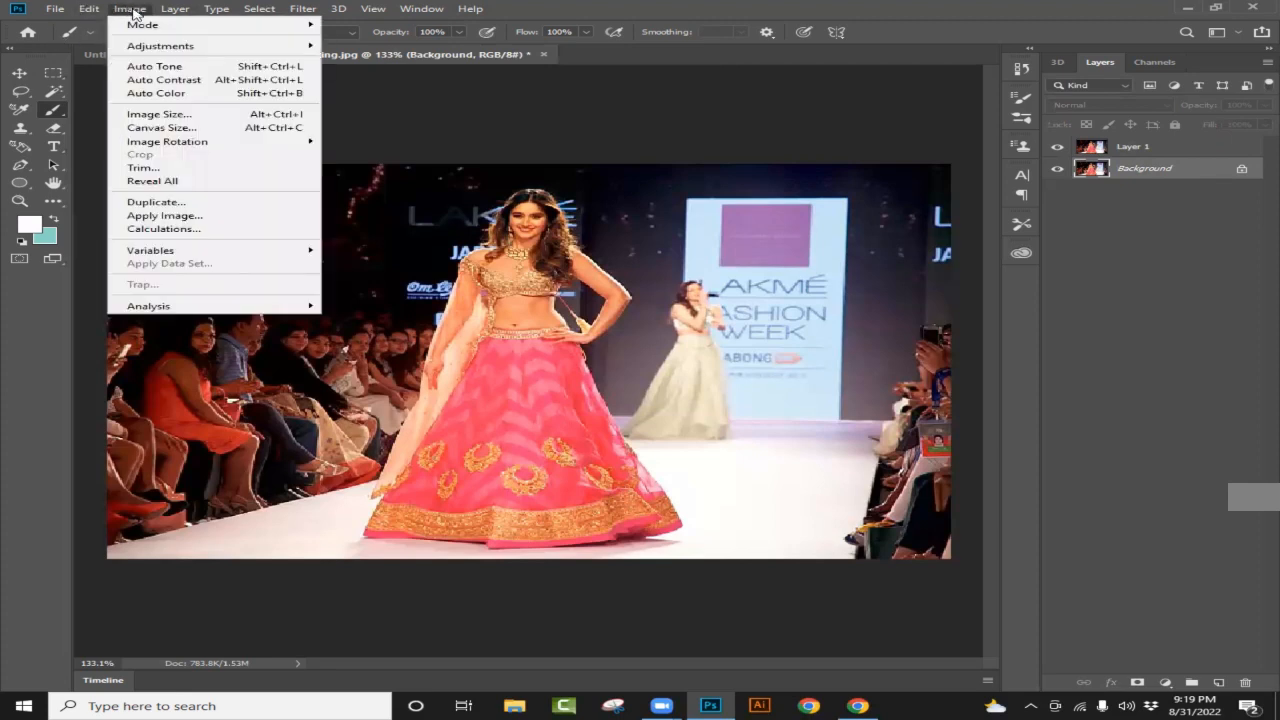
mouse_move(146, 31)
mouse_move(303, 45)
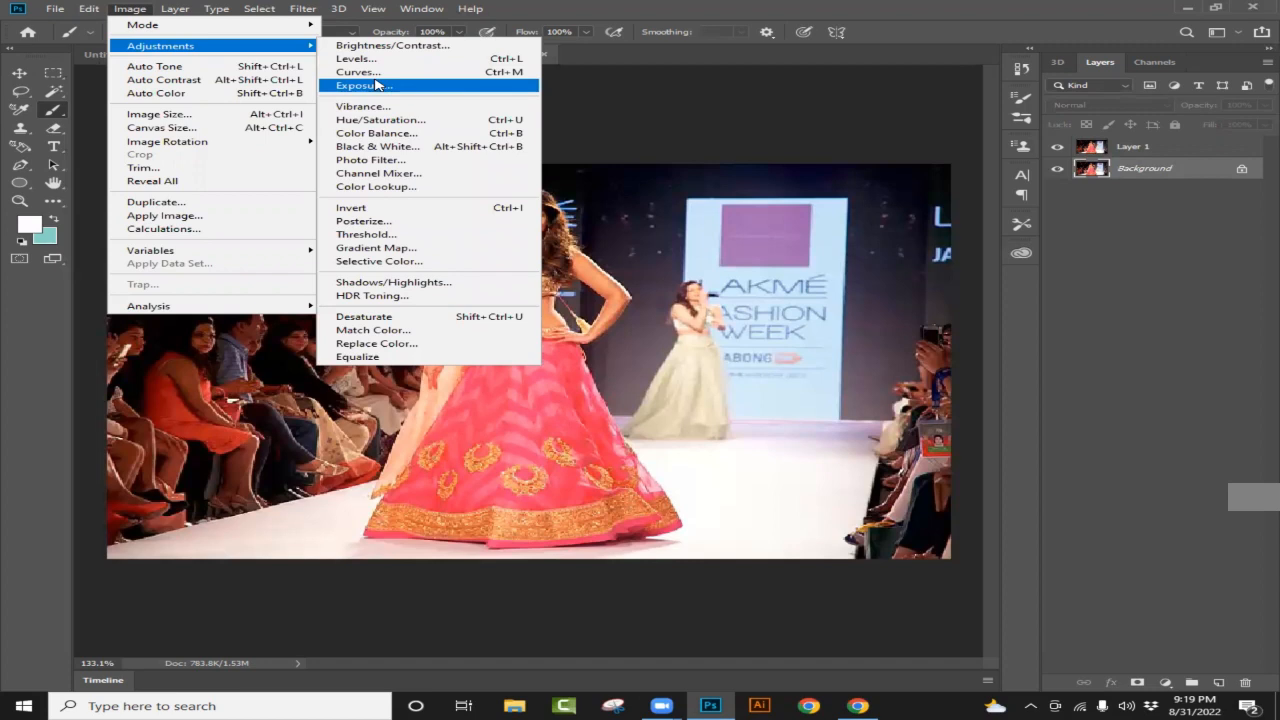
left_click(370, 150)
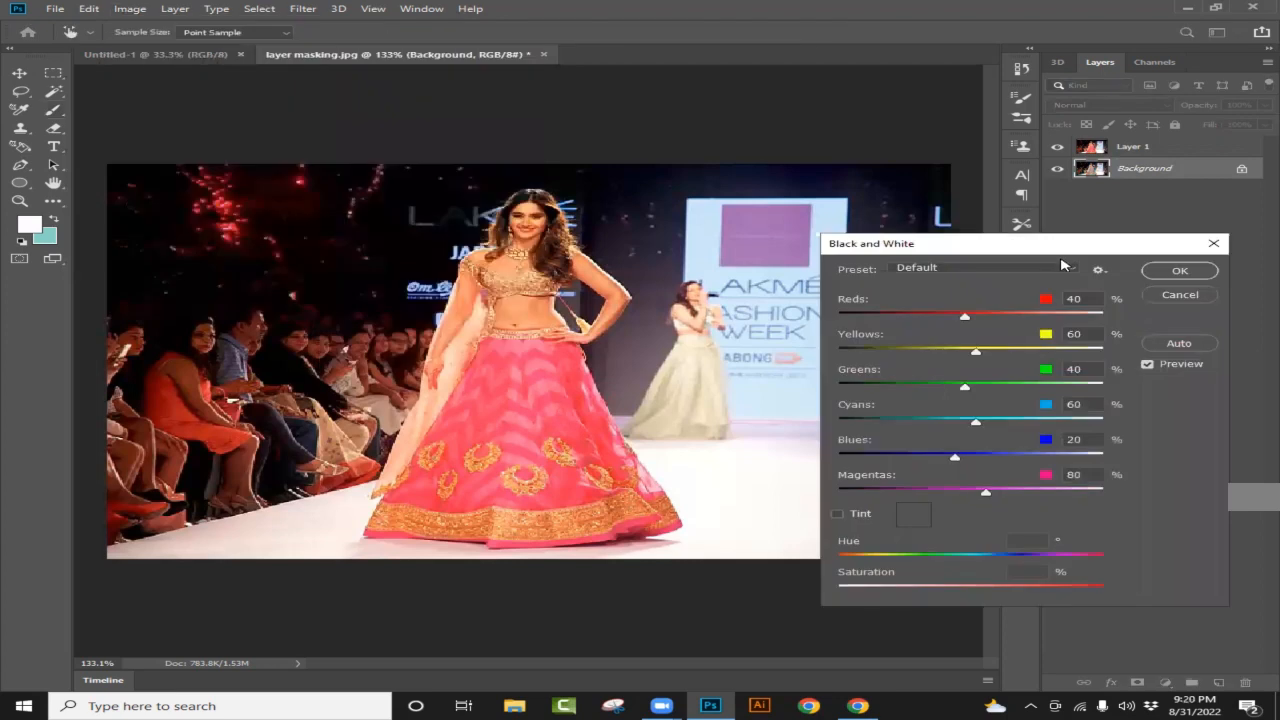
left_click(1188, 274)
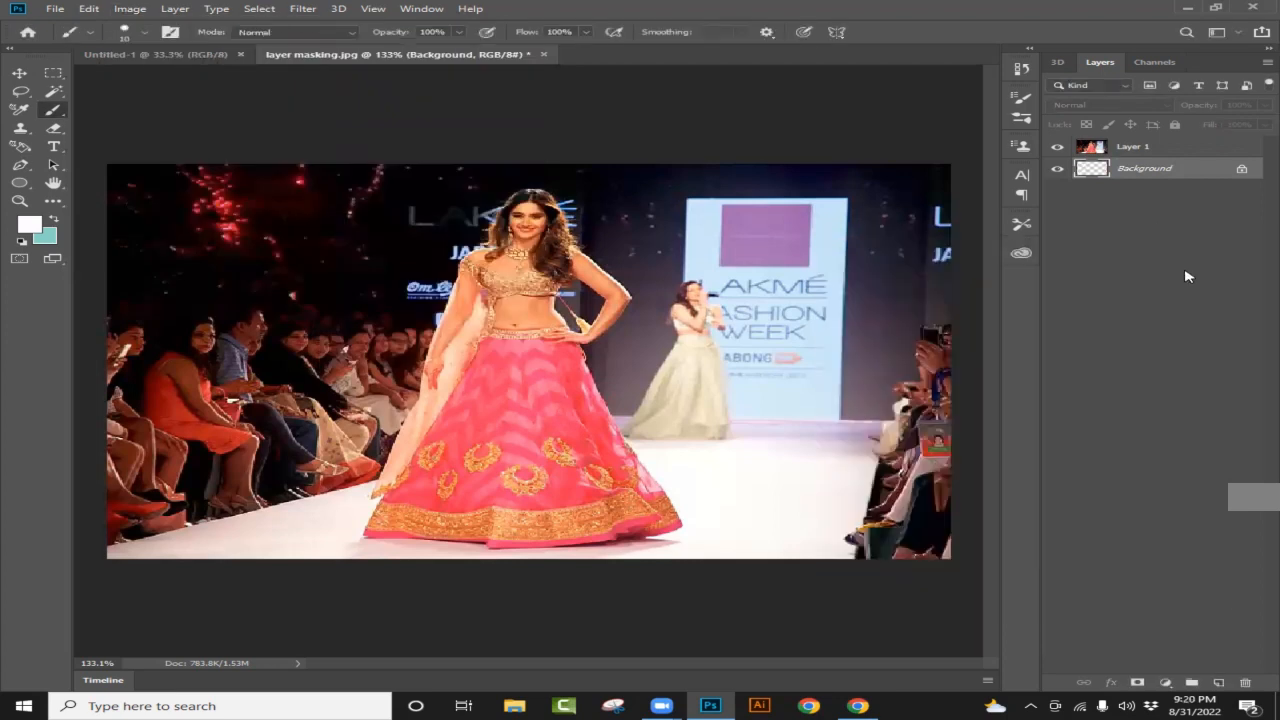
left_click(1058, 148)
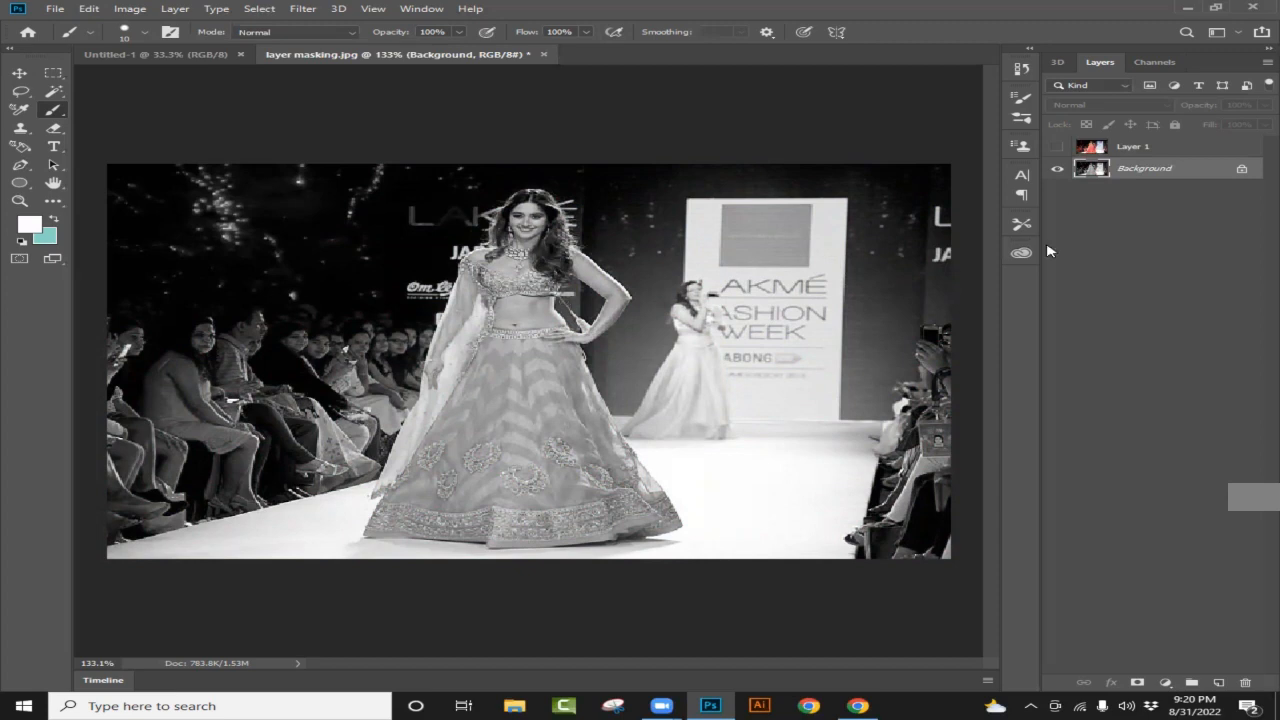
Add a black layer mask to the hidden Layer 1 and choose the Brush tool.
left_click(1158, 152)
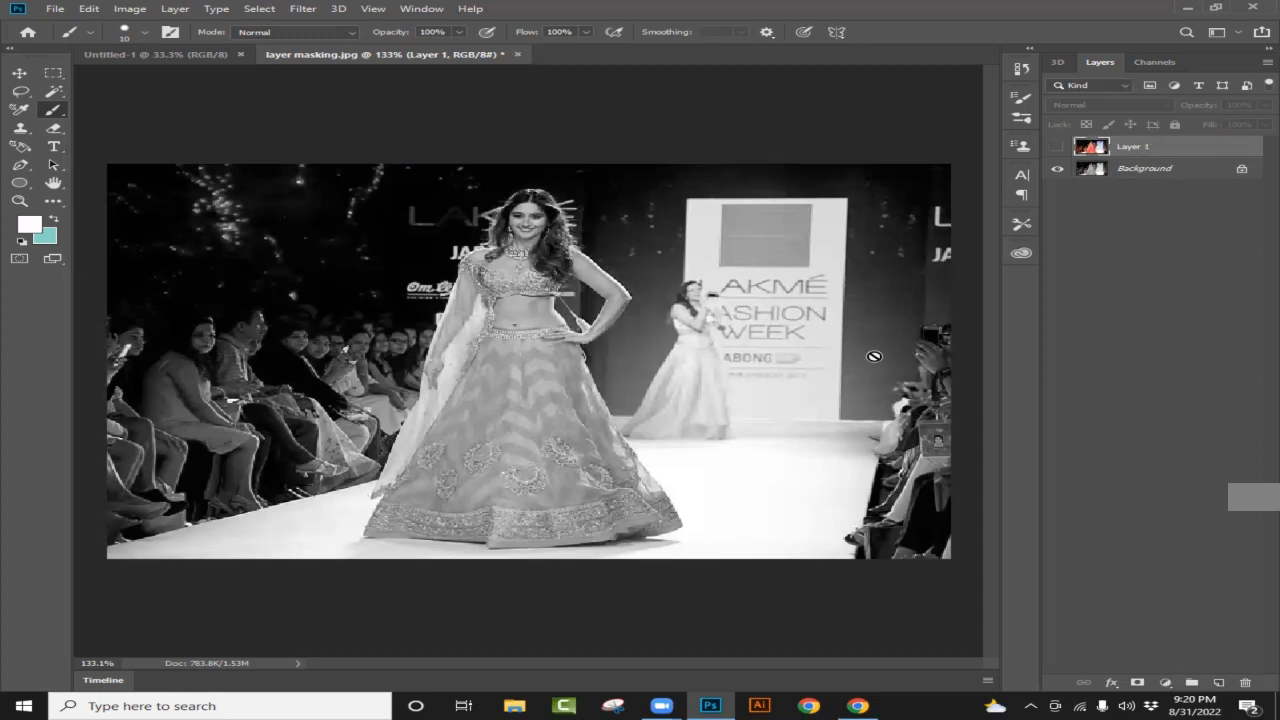
left_click(1137, 683, "alt")
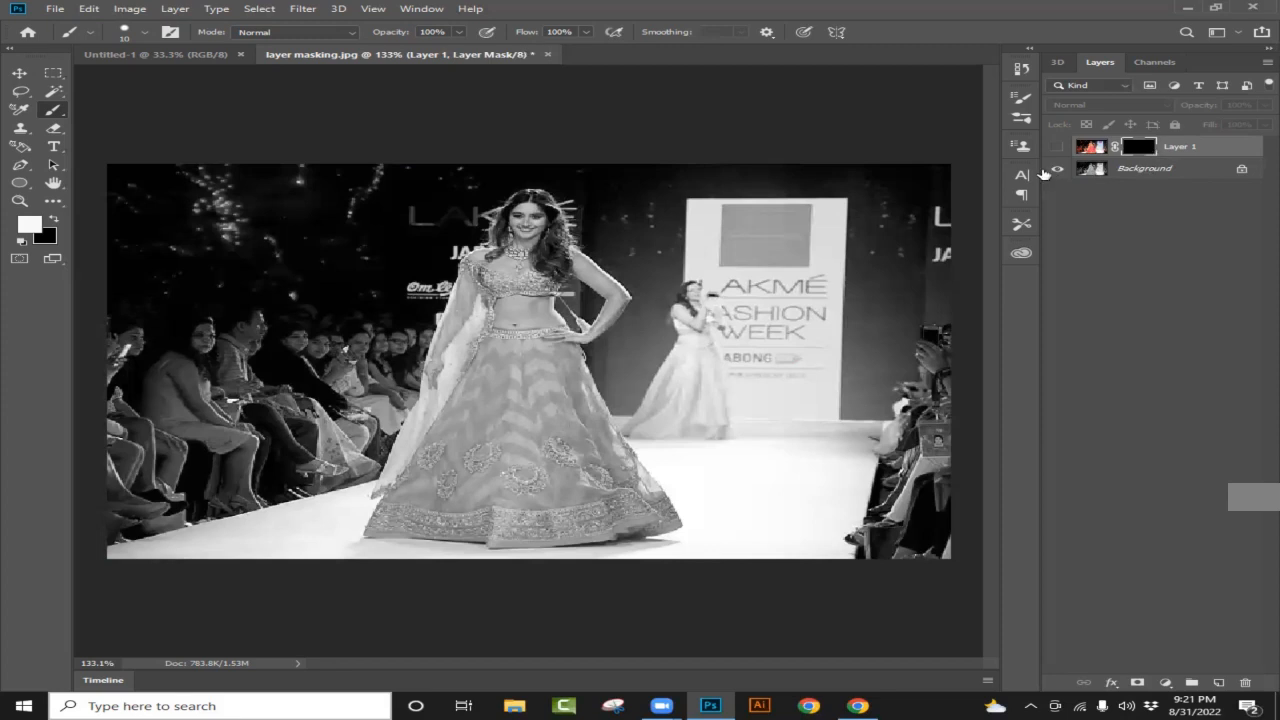
right_click(55, 113)
left_click(120, 114)
left_click(1127, 171)
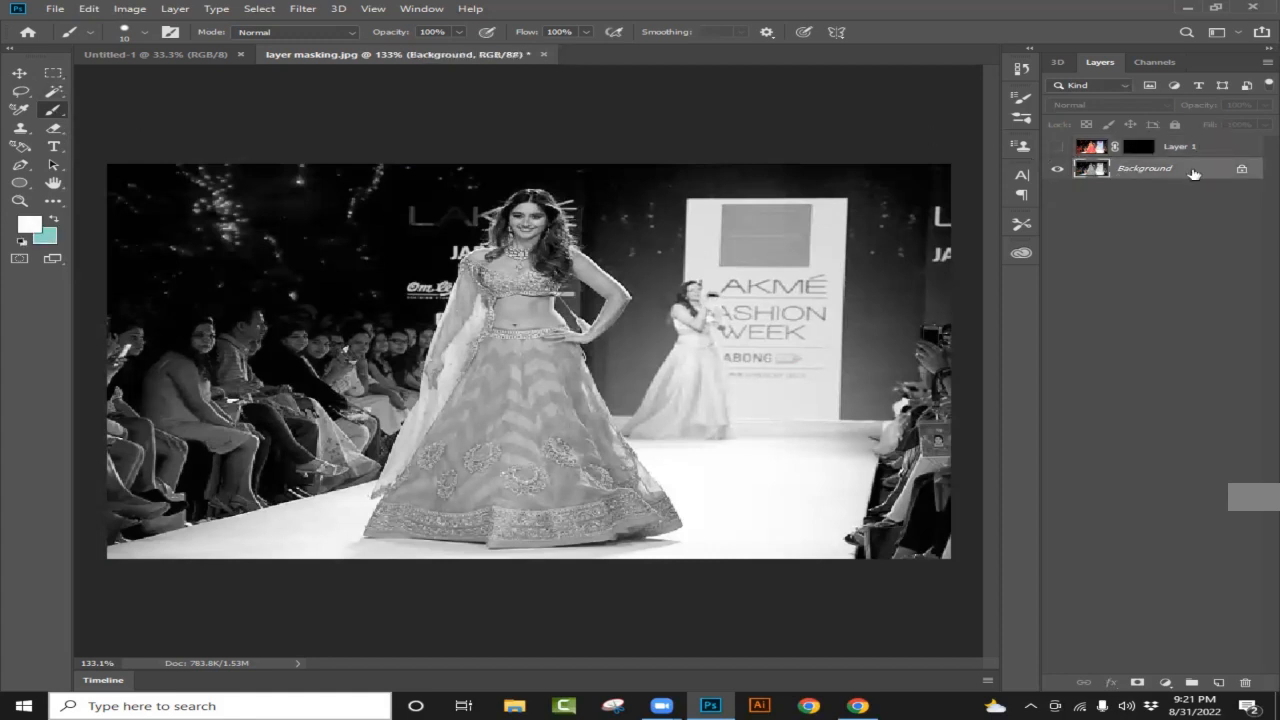
left_click(176, 9)
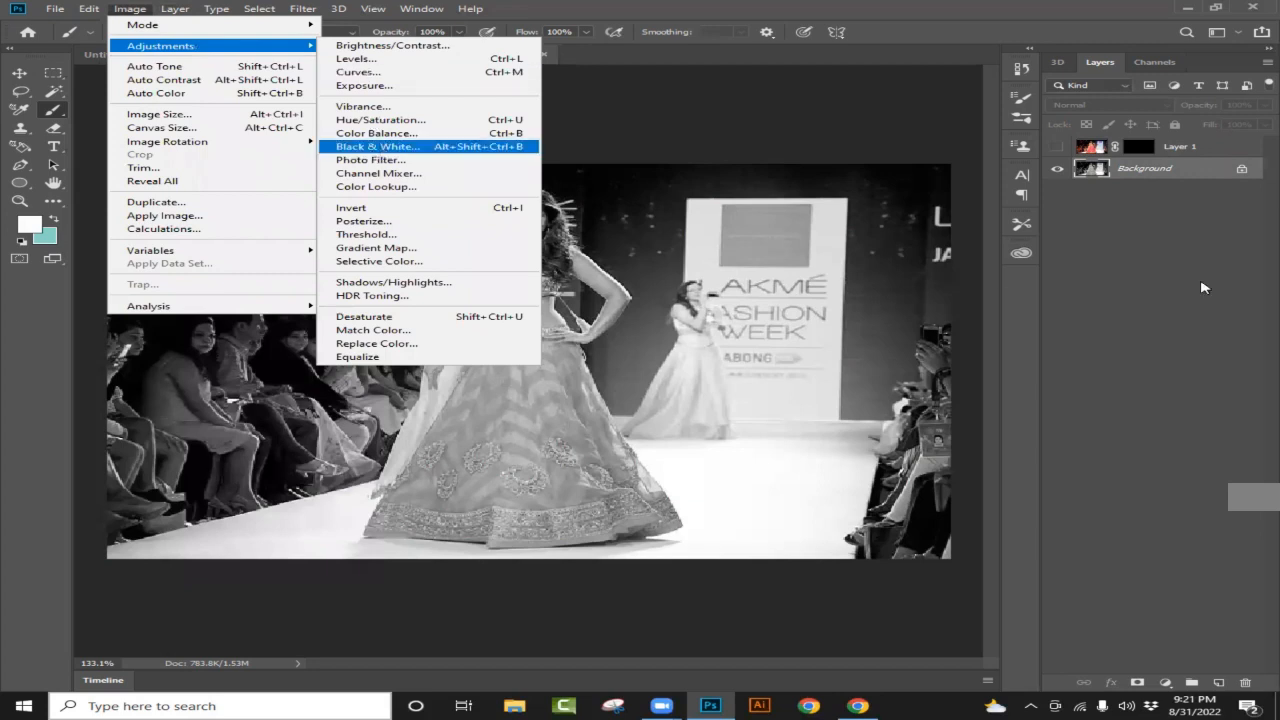
key("Return")
key("Return")
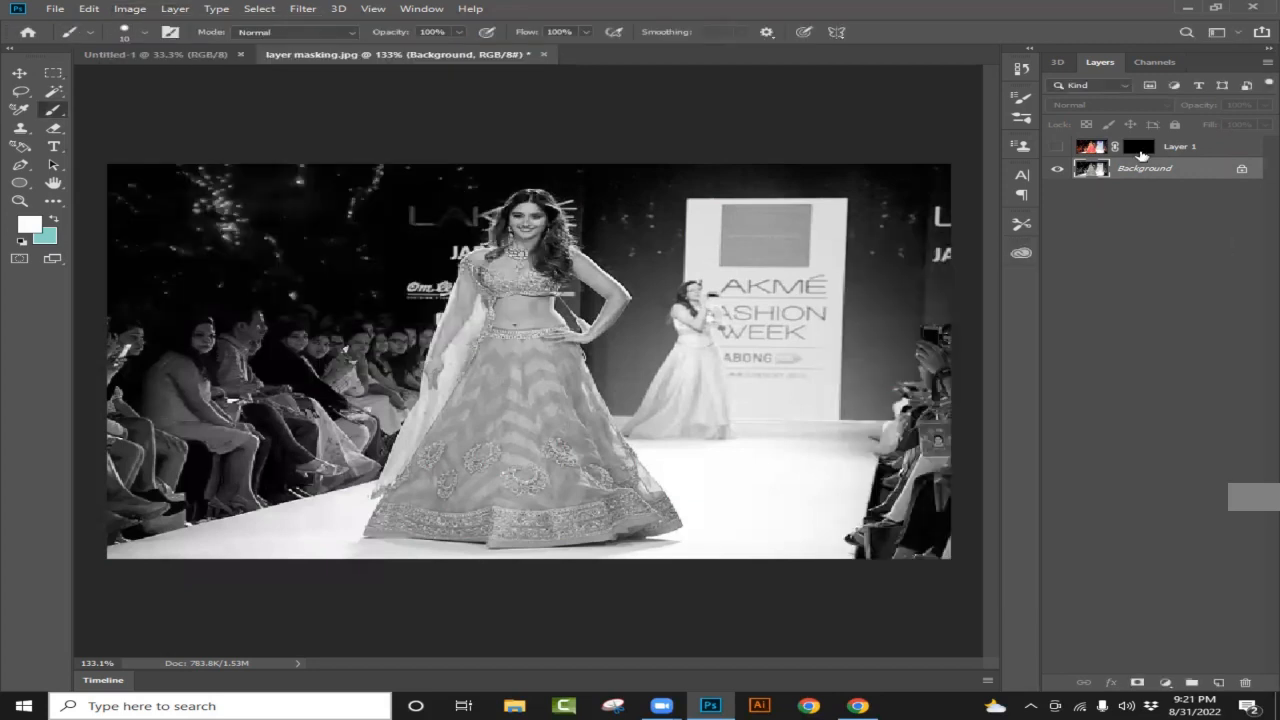
Target Layer 1's mask with the Brush tool, accept the near-white foreground colour fcf6f6, and make Layer 1 visible.
left_click(1140, 149)
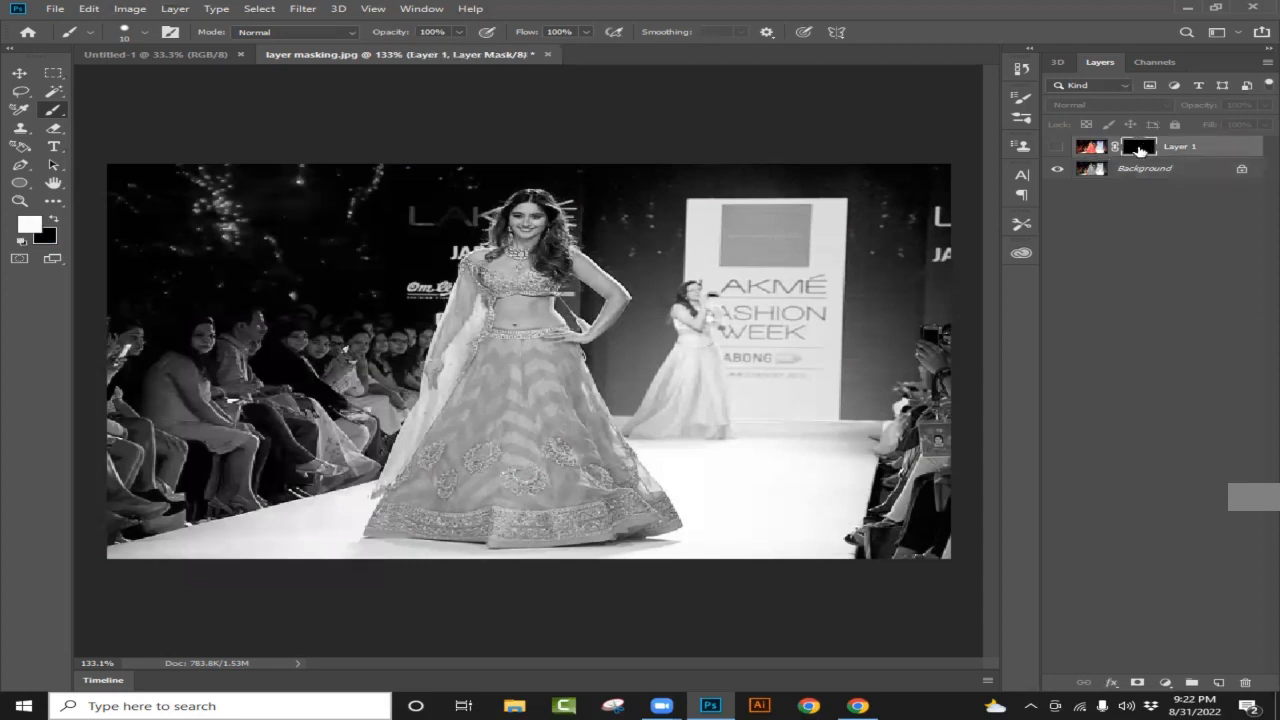
right_click(54, 113)
left_click(128, 112)
left_click(31, 226)
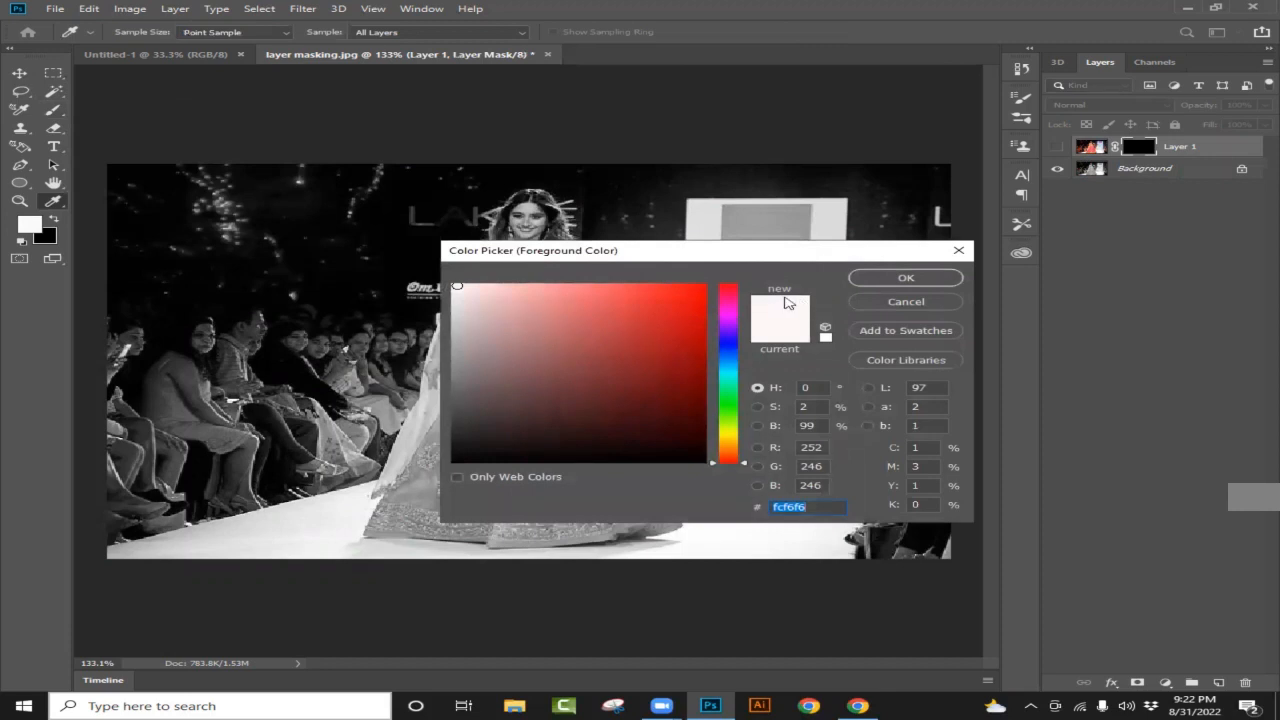
left_click(906, 277)
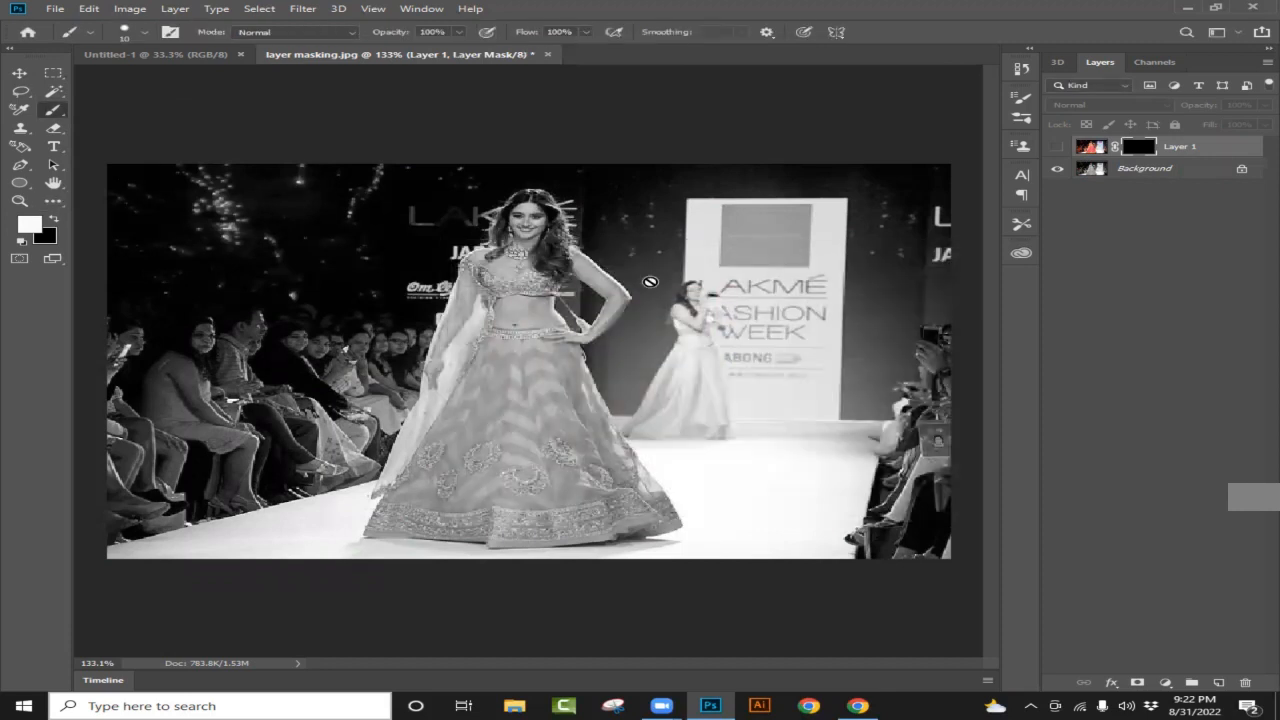
left_click(1058, 148)
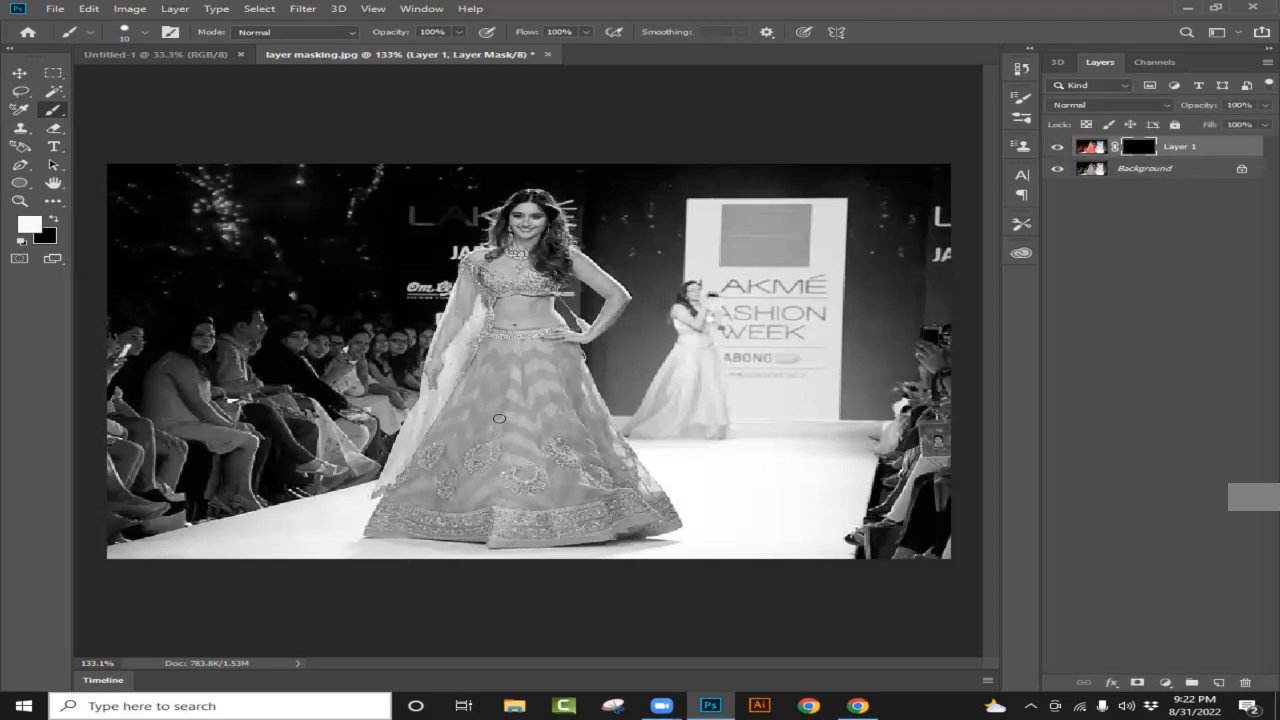
Paint on Layer 1's mask to reveal colour in the front woman's skirt, enlarging the brush to 40.
left_click(499, 376)
mouse_move(494, 356)
left_mouse_down()
mouse_move(444, 432)
mouse_move(485, 399)
mouse_move(463, 453)
left_mouse_up()
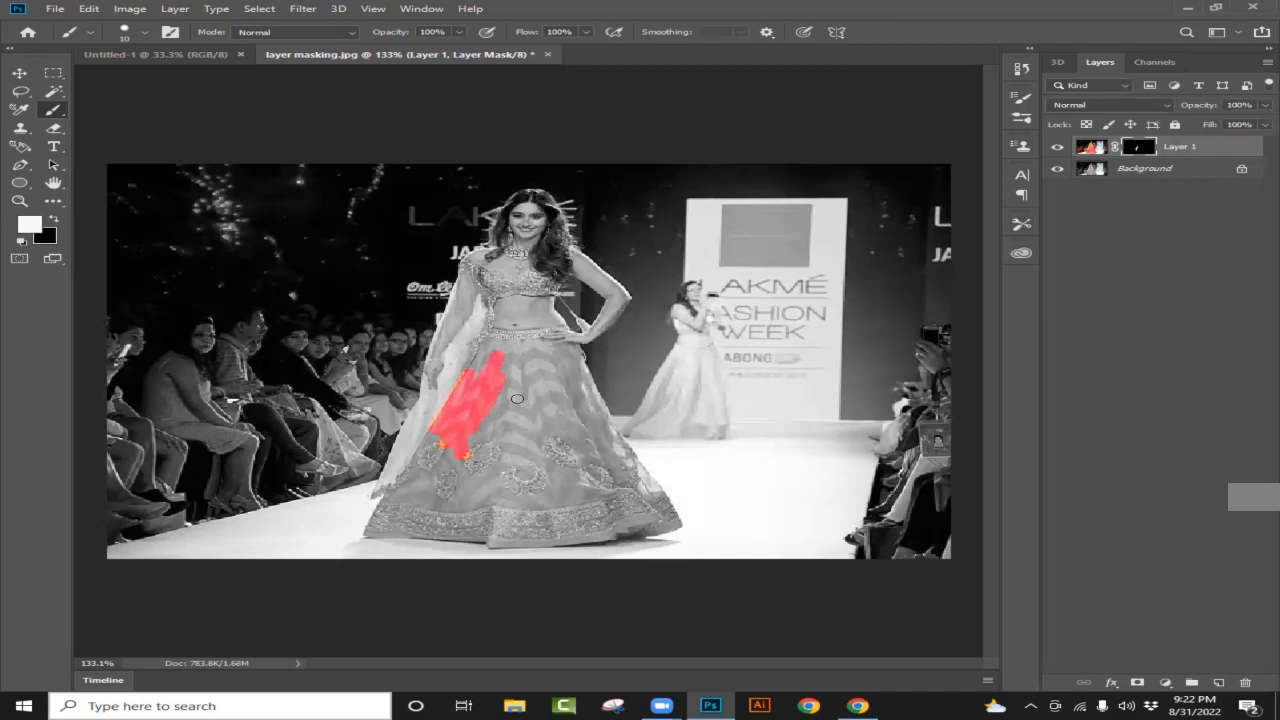
key("bracketright")
key("bracketright")
key("bracketright")
scroll(502, 417, "up", 2)
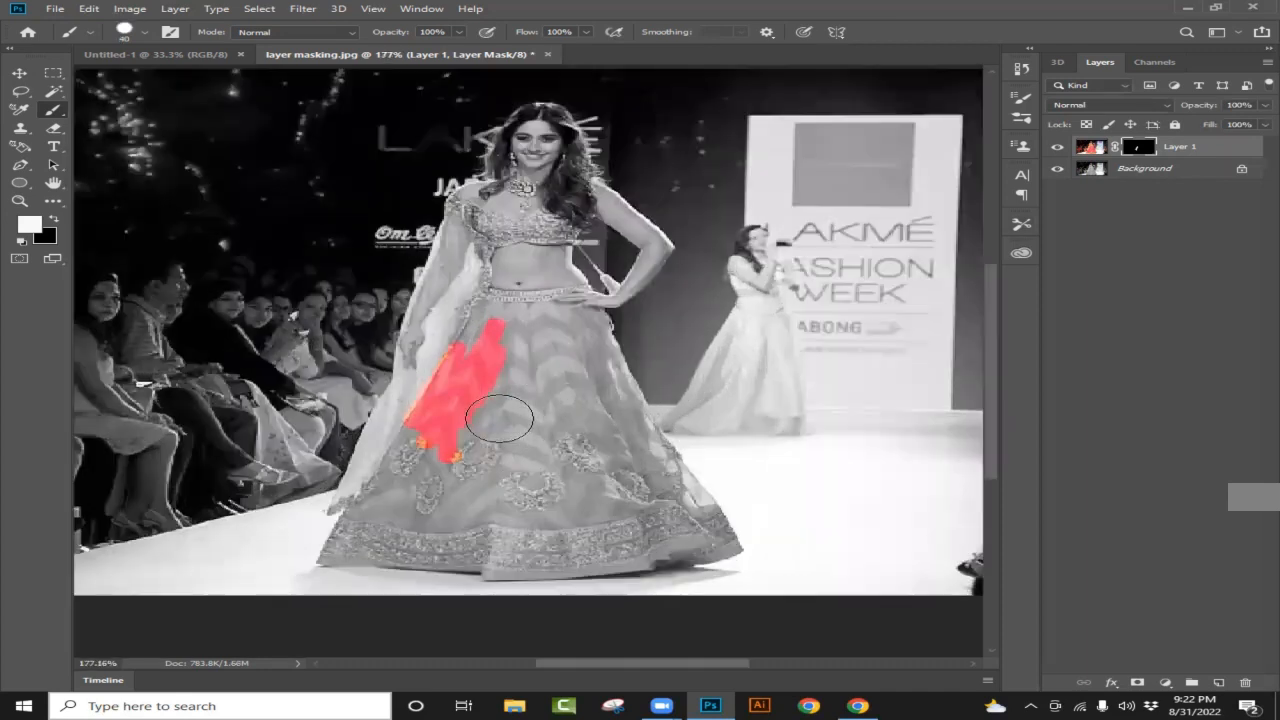
left_click(425, 446)
mouse_move(398, 488)
left_mouse_down()
mouse_move(361, 548)
mouse_move(328, 560)
mouse_move(490, 557)
mouse_move(440, 525)
mouse_move(548, 440)
left_mouse_up()
Reveal colour along the left half of the woman's outfit, scarf, face and hem, reducing the brush to 10.
key("bracketleft")
key("bracketleft")
key("bracketleft")
mouse_move(540, 510)
left_mouse_down()
mouse_move(500, 467)
mouse_move(608, 421)
mouse_move(568, 417)
mouse_move(600, 384)
mouse_move(524, 433)
mouse_move(476, 414)
mouse_move(544, 316)
mouse_move(476, 322)
mouse_move(458, 366)
mouse_move(480, 332)
mouse_move(409, 400)
mouse_move(429, 323)
mouse_move(418, 323)
mouse_move(459, 210)
mouse_move(521, 192)
mouse_move(556, 125)
mouse_move(531, 170)
mouse_move(531, 138)
mouse_move(566, 155)
mouse_move(496, 182)
mouse_move(509, 195)
mouse_move(506, 272)
mouse_move(491, 307)
mouse_move(487, 295)
mouse_move(468, 314)
mouse_move(474, 241)
mouse_move(450, 313)
mouse_move(420, 330)
mouse_move(364, 471)
mouse_move(388, 466)
mouse_move(331, 509)
left_mouse_up()
key("bracketleft")
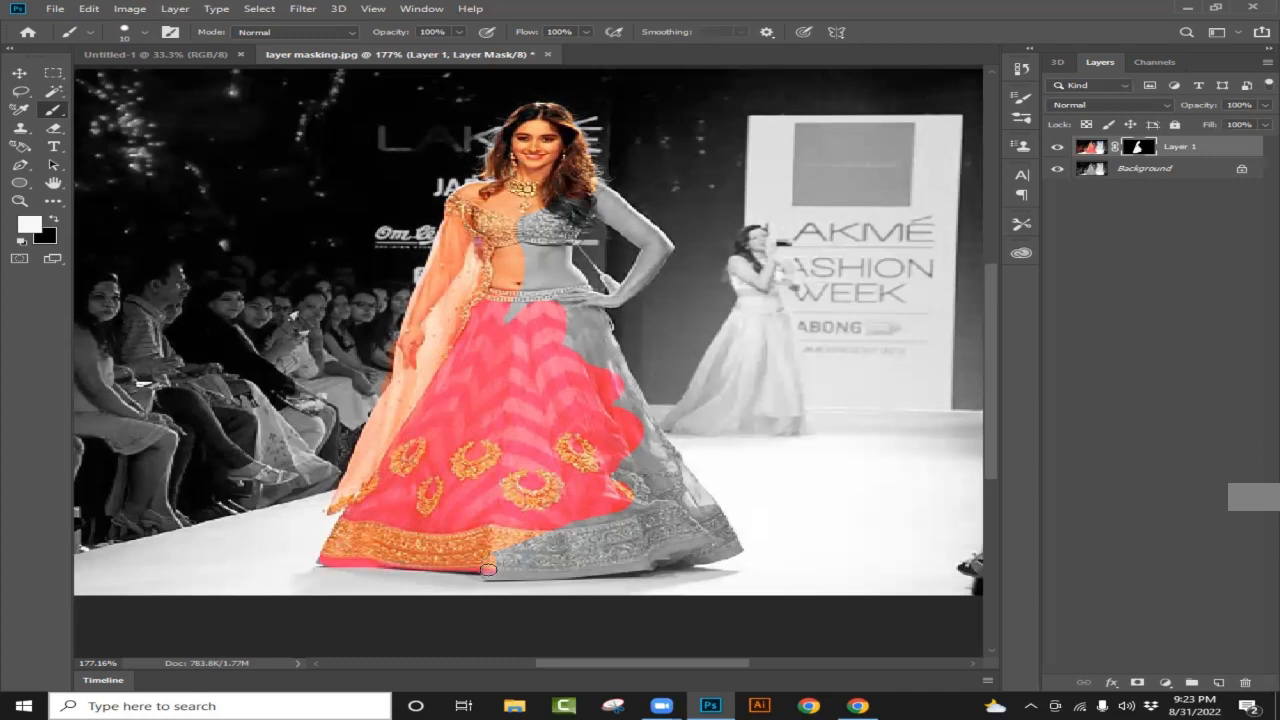
Paint the remaining grey areas of the woman's right-hand skirt edge, bent arm, torso and embroidered hem back to colour.
mouse_move(487, 568)
left_mouse_down()
mouse_move(655, 568)
mouse_move(726, 533)
mouse_move(645, 412)
mouse_move(604, 322)
mouse_move(615, 300)
left_mouse_up()
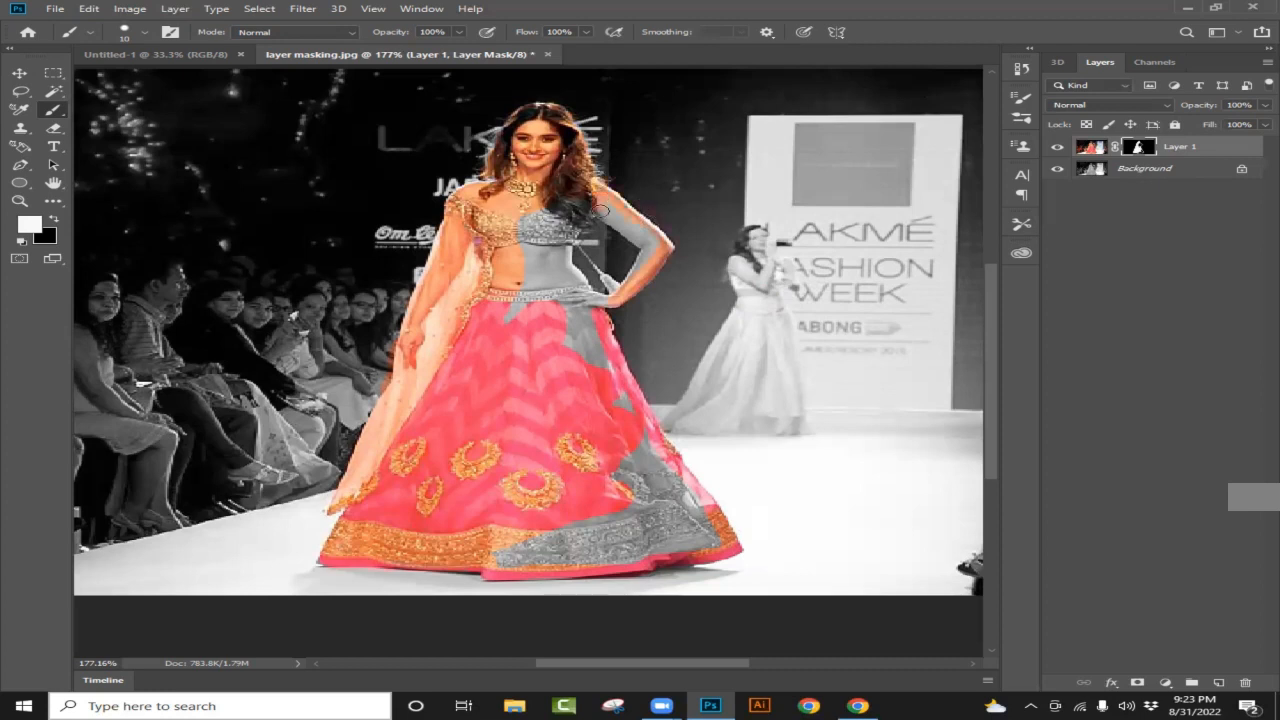
key("bracketright")
key("bracketleft")
mouse_move(614, 216)
left_mouse_down()
mouse_move(650, 254)
mouse_move(598, 305)
mouse_move(572, 282)
mouse_move(561, 212)
mouse_move(537, 246)
mouse_move(508, 250)
mouse_move(531, 236)
mouse_move(540, 285)
mouse_move(554, 255)
mouse_move(597, 375)
mouse_move(576, 287)
mouse_move(504, 325)
mouse_move(510, 287)
mouse_move(477, 307)
mouse_move(483, 326)
mouse_move(628, 404)
mouse_move(614, 363)
mouse_move(637, 448)
mouse_move(640, 436)
mouse_move(629, 467)
mouse_move(643, 447)
mouse_move(708, 538)
left_mouse_up()
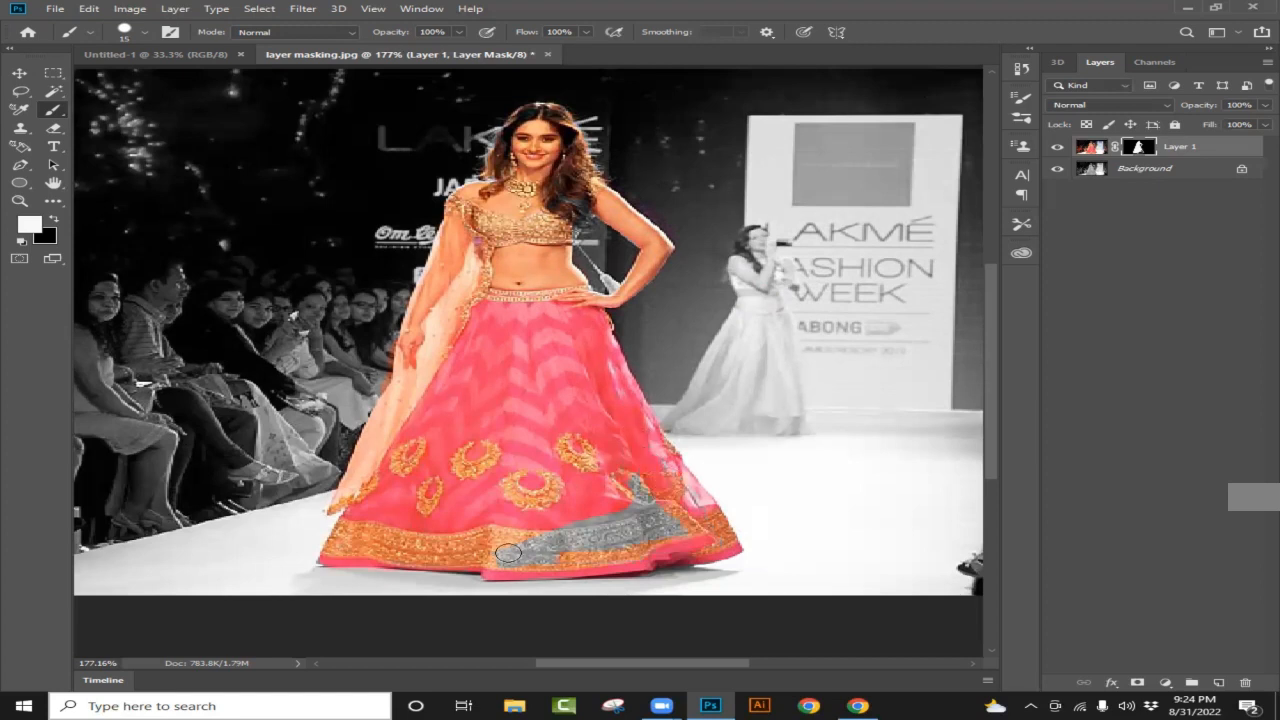
left_click_drag(508, 553, 673, 515)
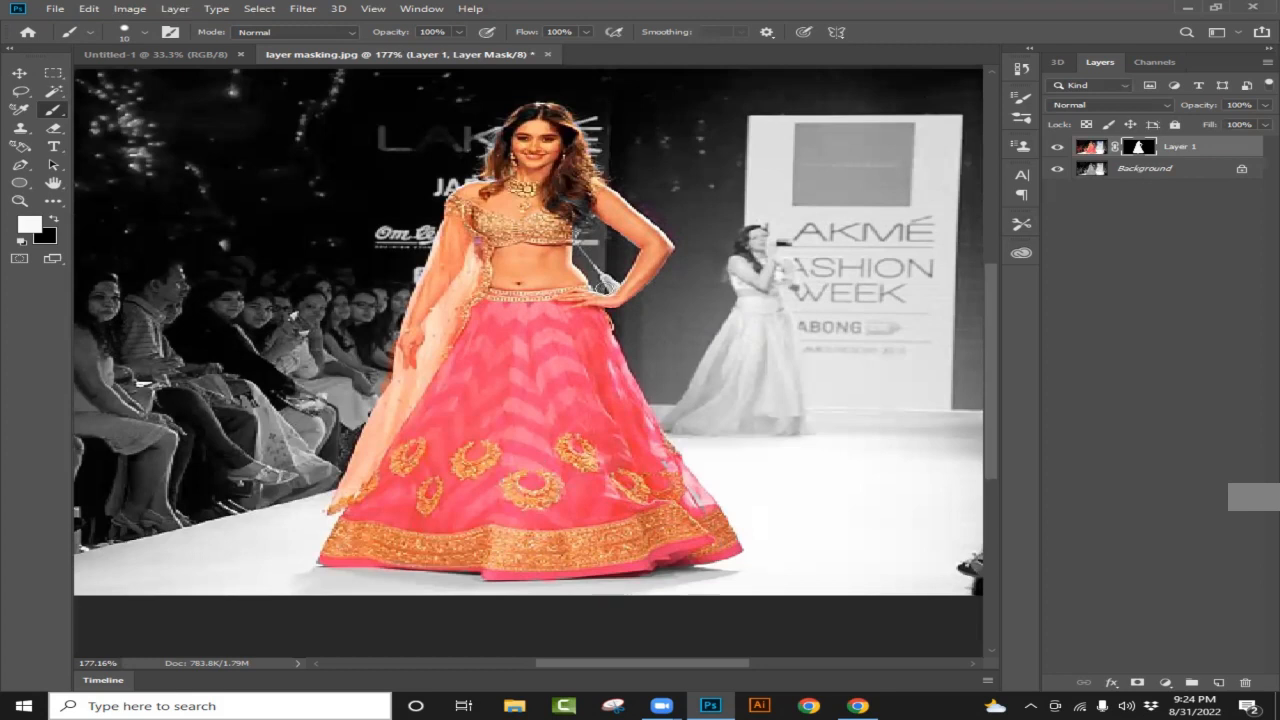
Reveal colour in the tassel beside the woman's waist and in the ends of her hair.
scroll(600, 290, "up", 5)
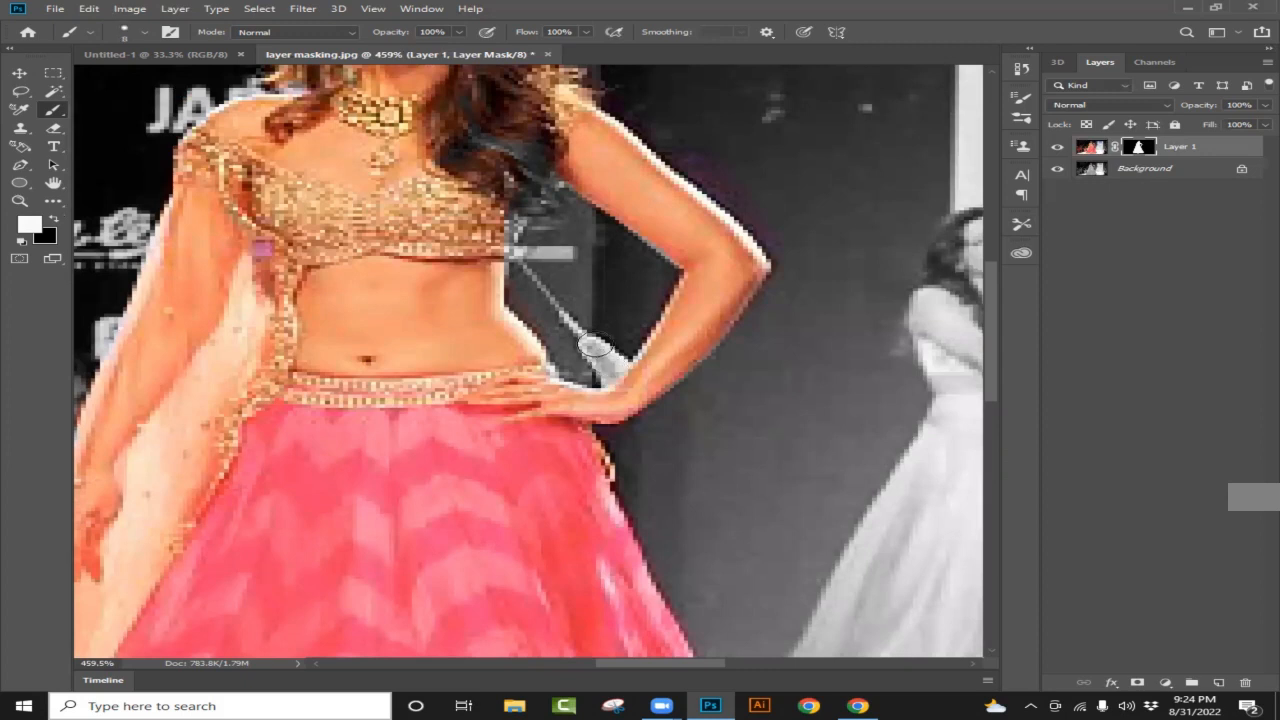
mouse_move(605, 365)
left_mouse_down()
mouse_move(556, 282)
mouse_move(522, 256)
mouse_move(526, 213)
mouse_move(478, 170)
left_mouse_up()
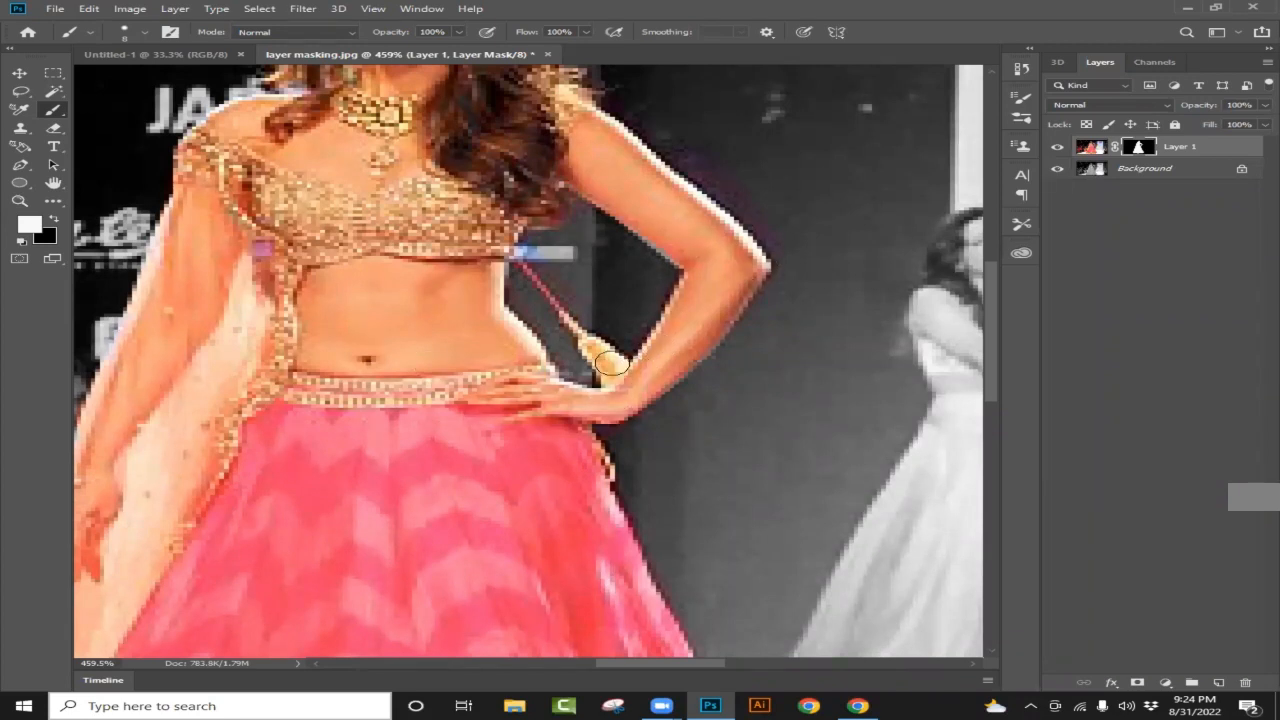
scroll(610, 365, "down", 5)
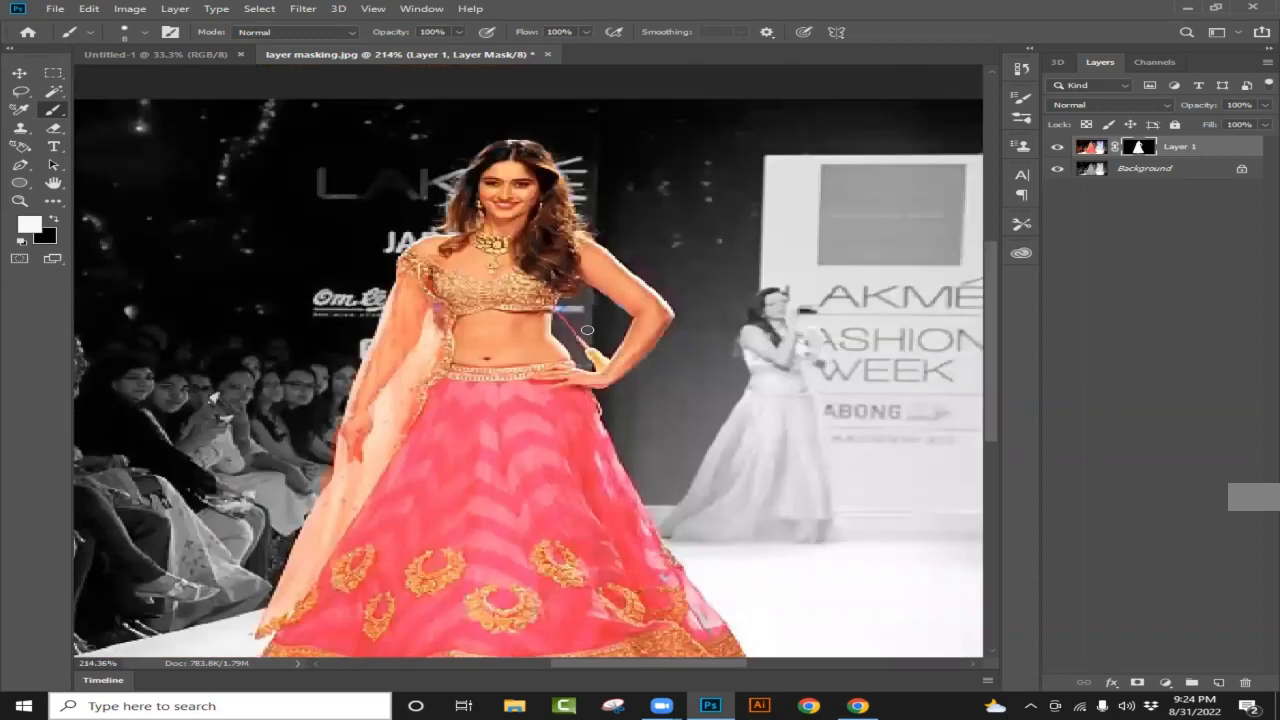
scroll(822, 412, "down", 2)
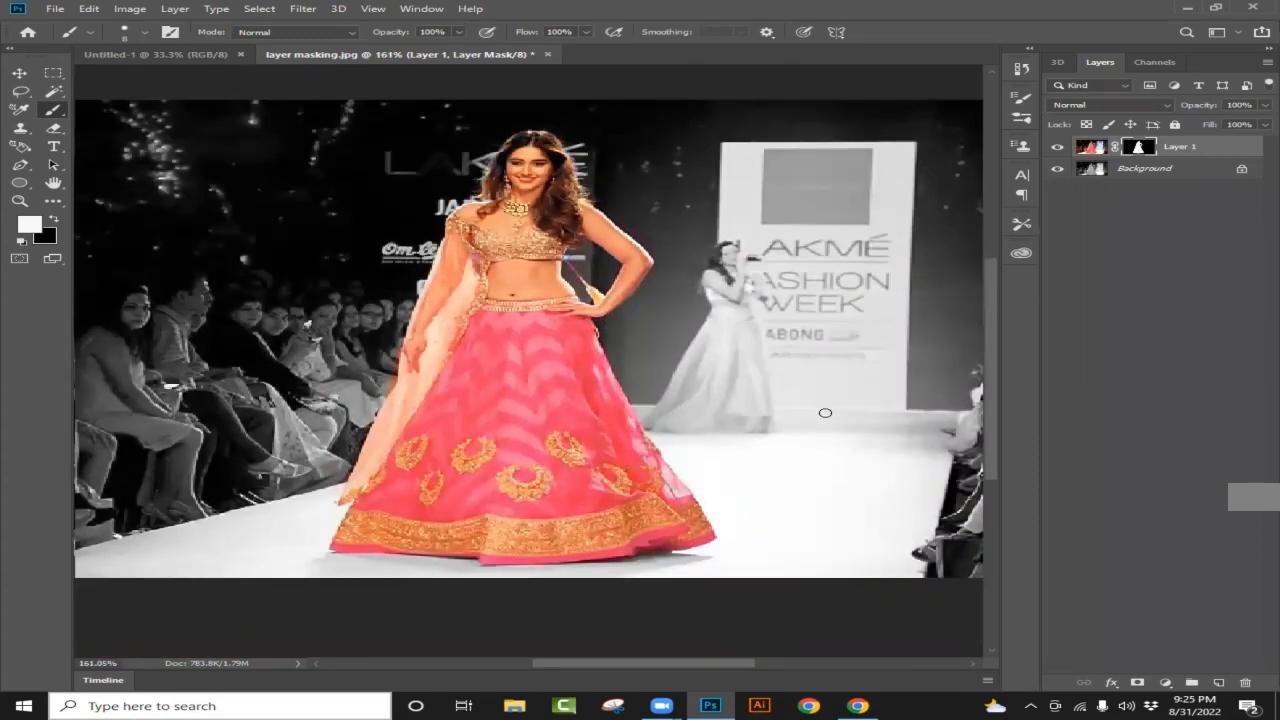
Enlarge the brush to 250 and reduce it to 100 over the coloured skirt.
scroll(825, 412, "up", 1)
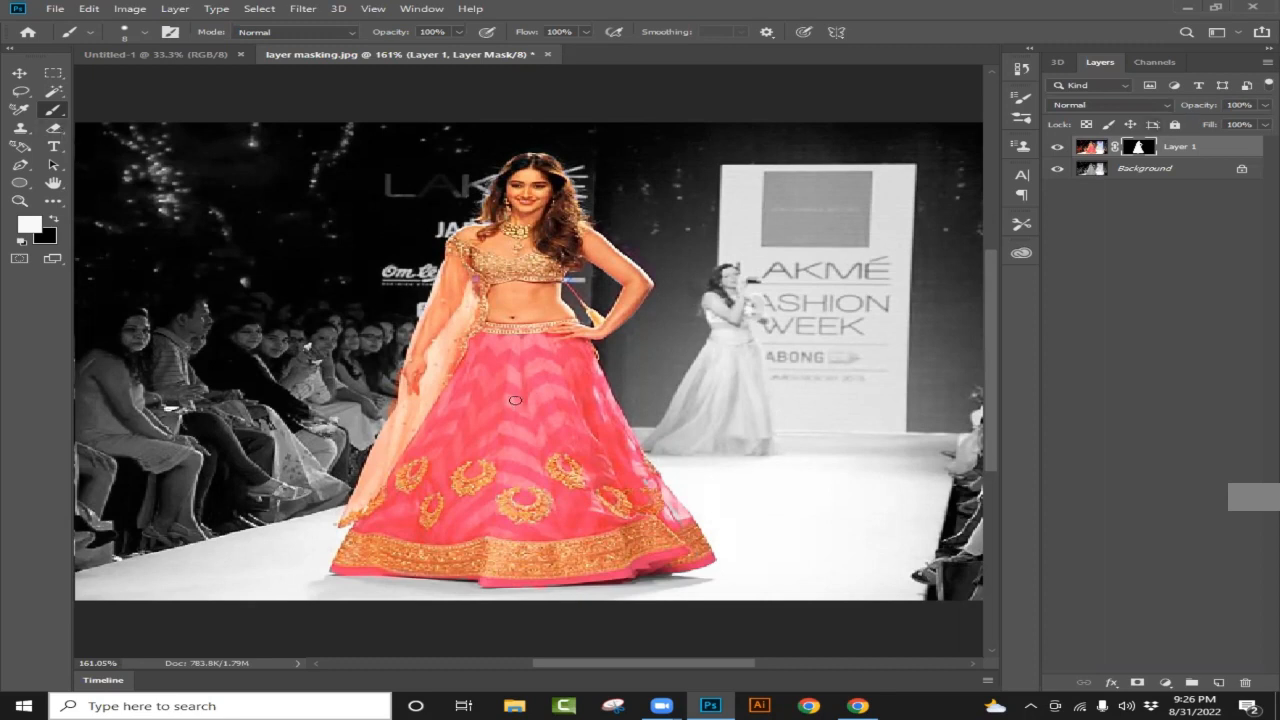
key("bracketleft")
key("bracketleft")
key("bracketright")
key("bracketright")
key("bracketright")
key("bracketright")
key("bracketright")
key("bracketright")
key("bracketright")
key("bracketright")
key("bracketright")
key("bracketright")
key("bracketright")
key("bracketright")
key("bracketright")
key("bracketright")
key("bracketright")
key("bracketright")
key("bracketright")
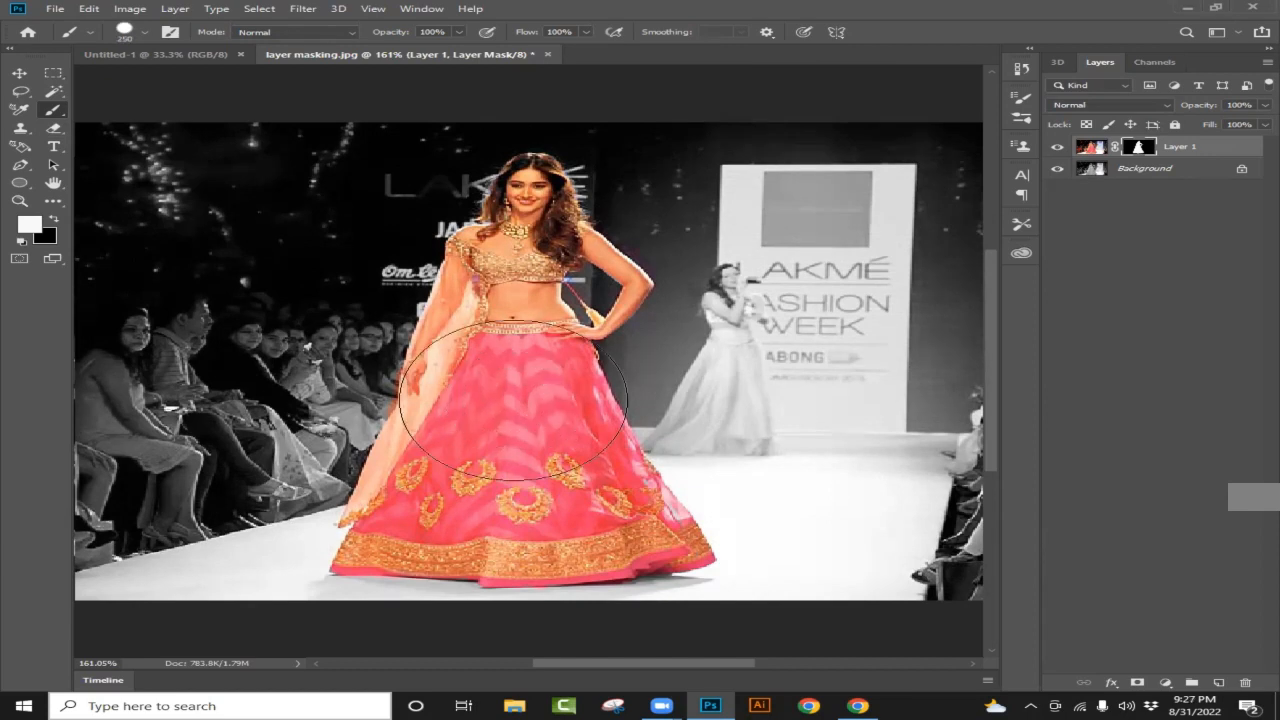
key("bracketleft")
key("bracketleft")
key("bracketleft")
key("bracketleft")
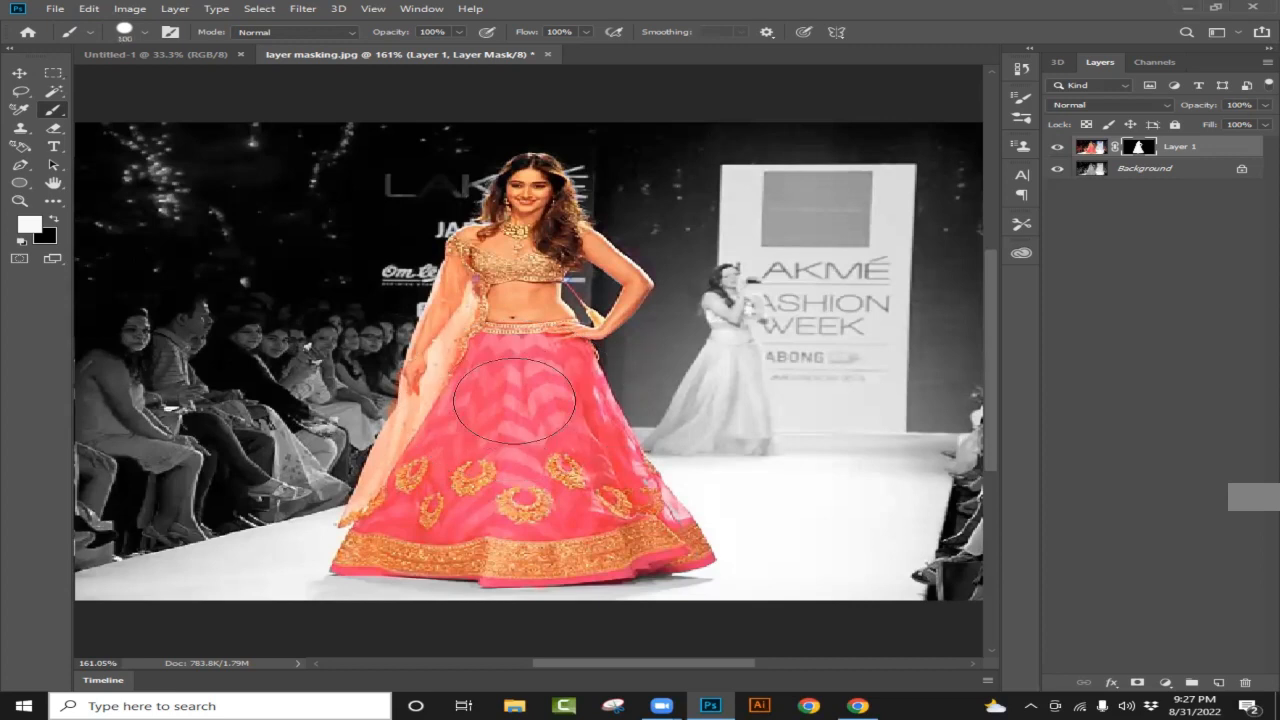
Reduce the brush size to 5 over the coloured skirt.
key("bracketleft")
key("bracketleft")
key("bracketleft")
key("bracketleft")
key("bracketleft")
key("bracketleft")
key("bracketleft")
key("bracketleft")
key("bracketright")
key("bracketleft")
key("bracketleft")
key("bracketleft")
key("bracketleft")
key("bracketleft")
key("bracketleft")
key("bracketleft")
key("bracketleft")
scroll(517, 384, "up", 2)
scroll(517, 383, "down", 3)
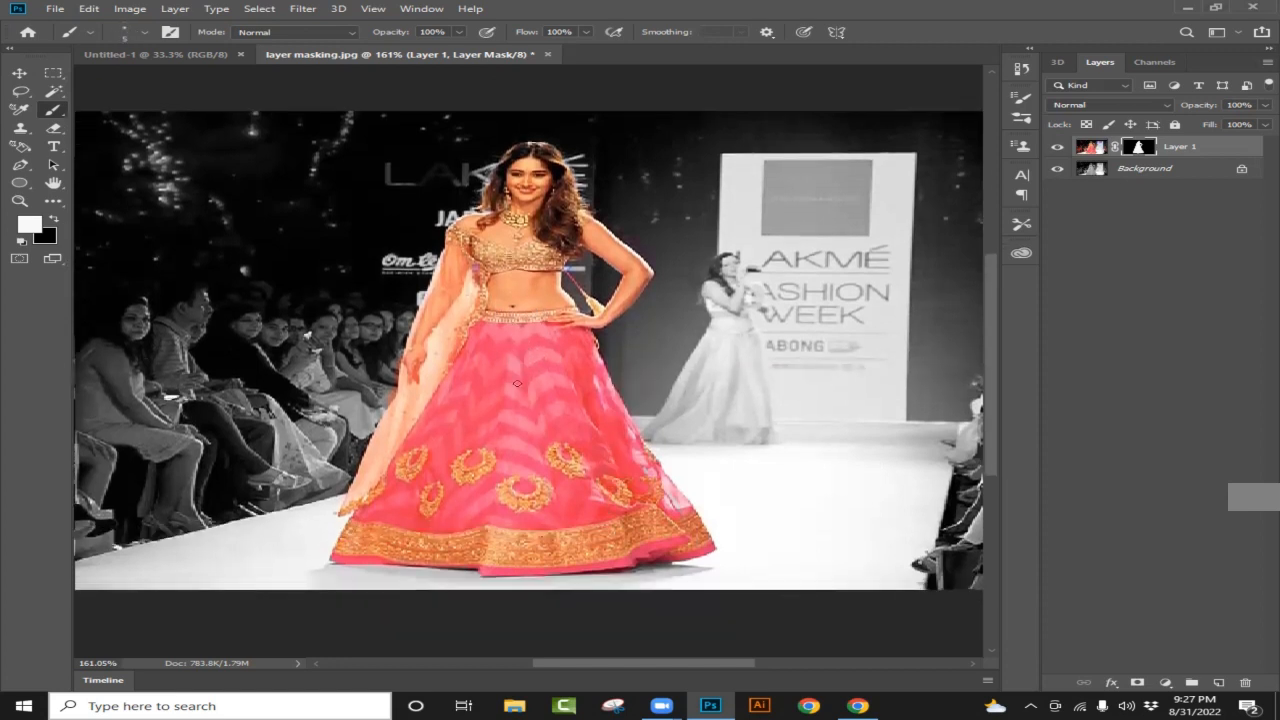
Enlarge the brush size to 15.
key("bracketright")
key("bracketright")
key("bracketright")
key("bracketright")
key("bracketright")
key("bracketright")
key("bracketright")
key("bracketleft")
left_click(459, 32)
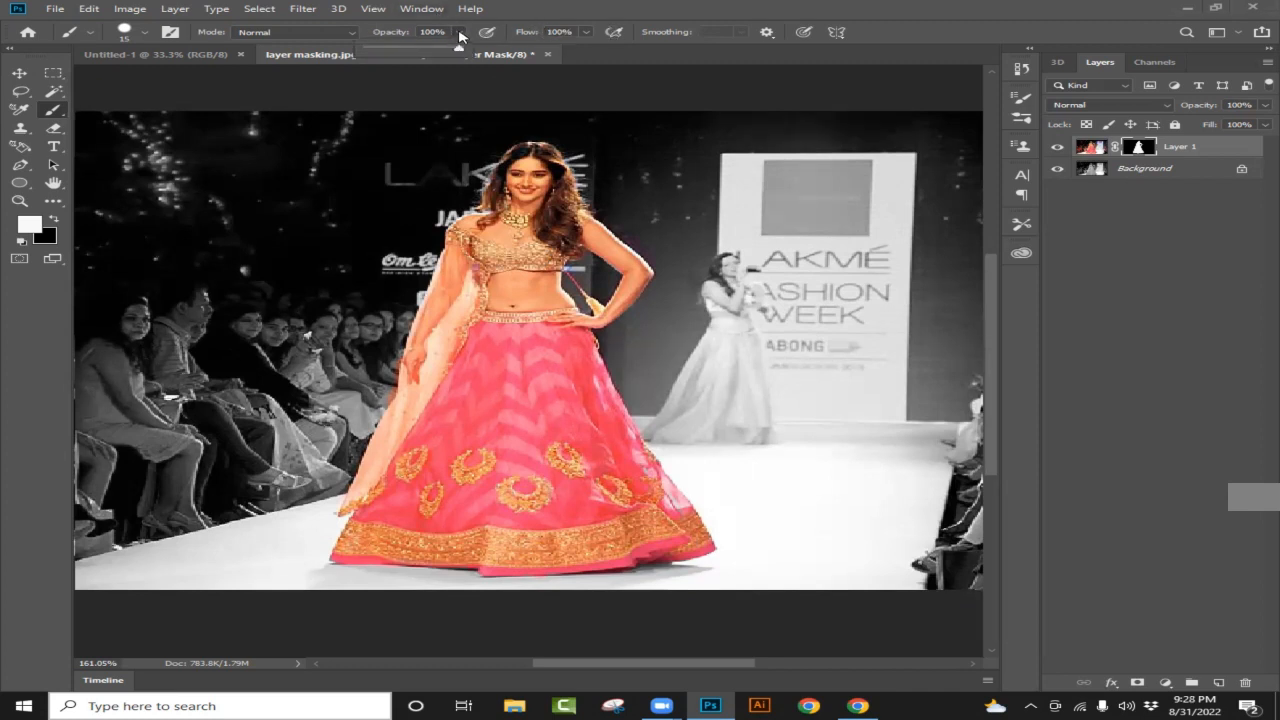
Set the brush size to 26 px in the brush settings.
left_click(125, 31)
left_click(125, 31)
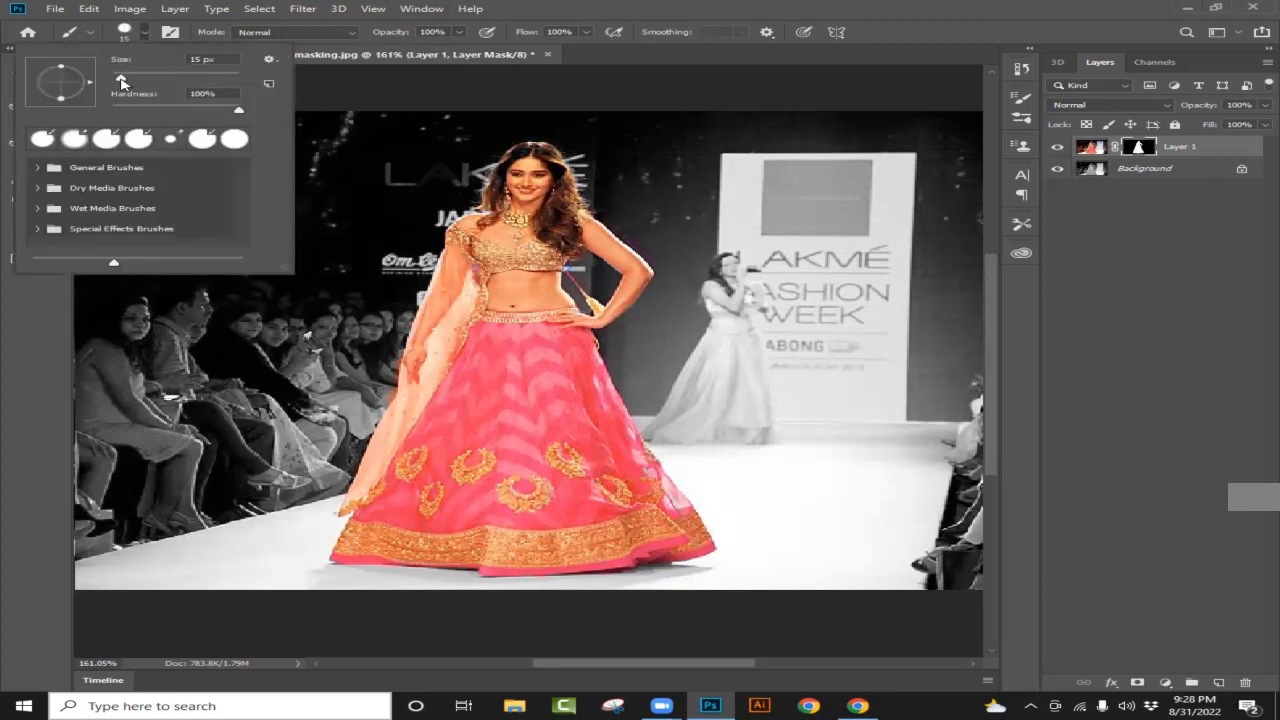
mouse_move(121, 78)
left_mouse_down()
mouse_move(163, 81)
mouse_move(137, 80)
left_mouse_up()
left_click_drag(139, 79, 127, 79)
left_click_drag(128, 80, 127, 78)
left_click(133, 80)
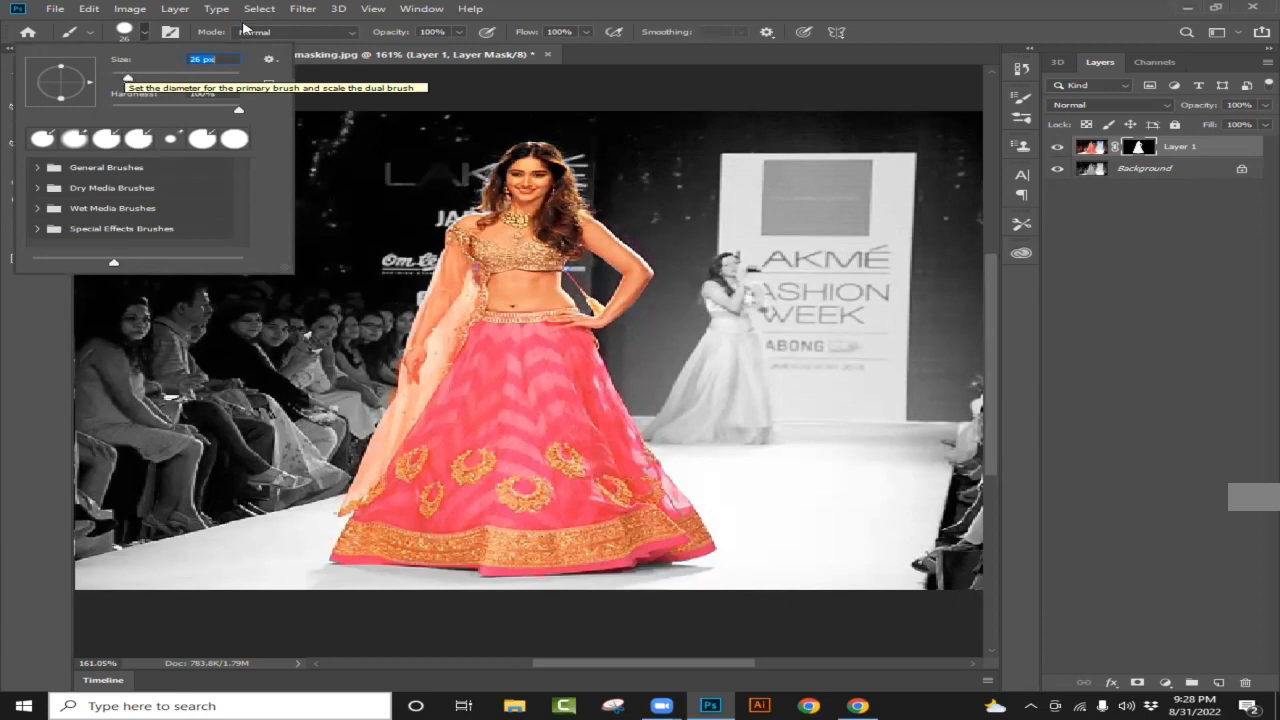
left_click(680, 182)
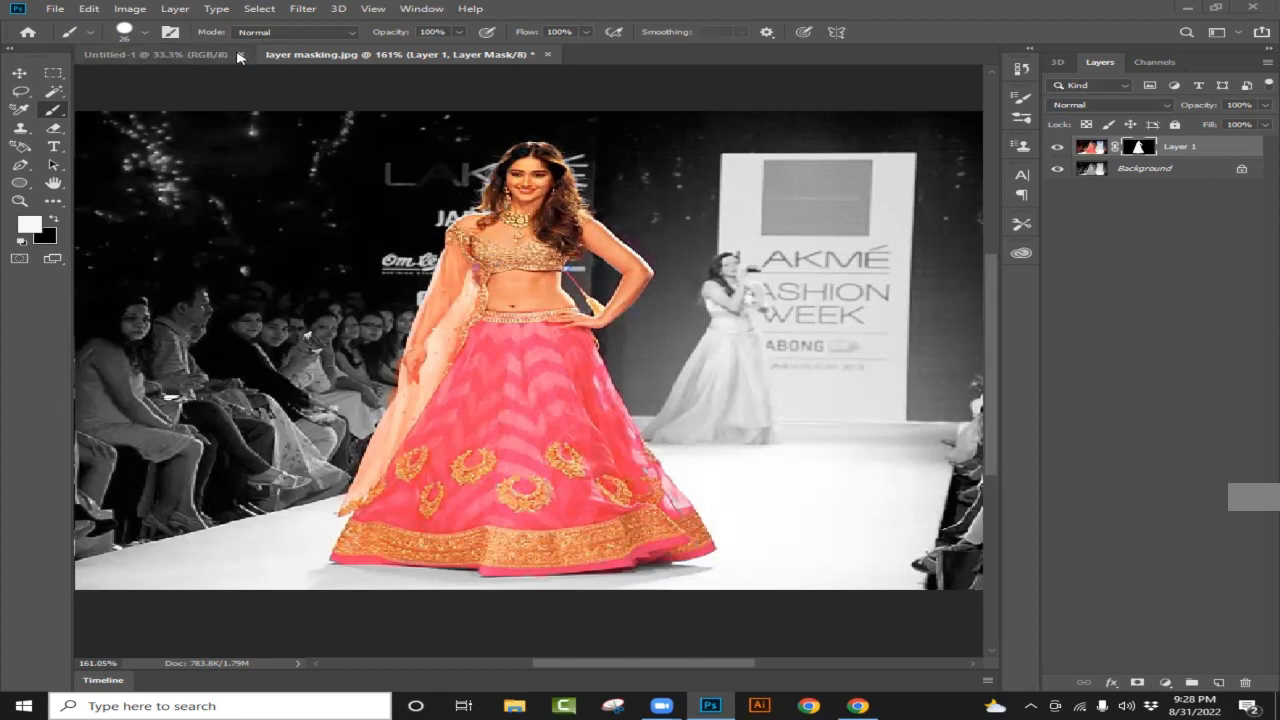
Close the Untitled-1 document and open layer masking 1.jpg from the desktop as a new document.
left_click(240, 55)
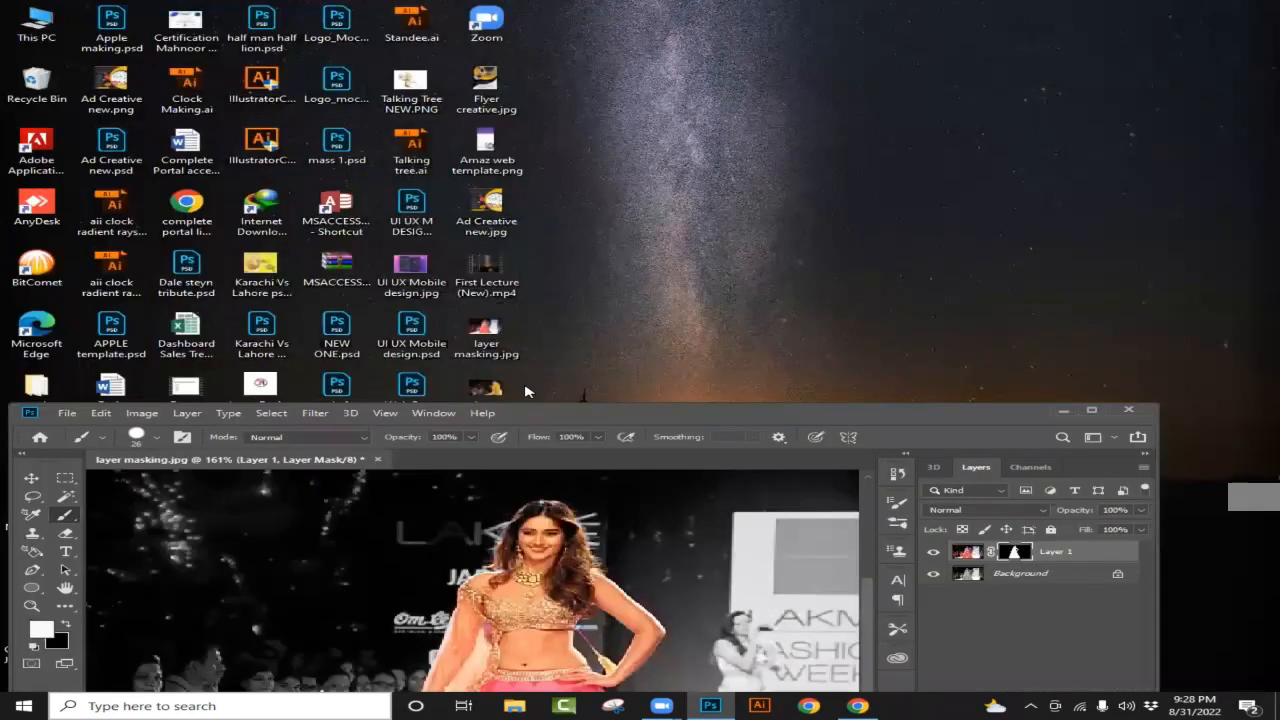
left_click_drag(496, 388, 520, 462)
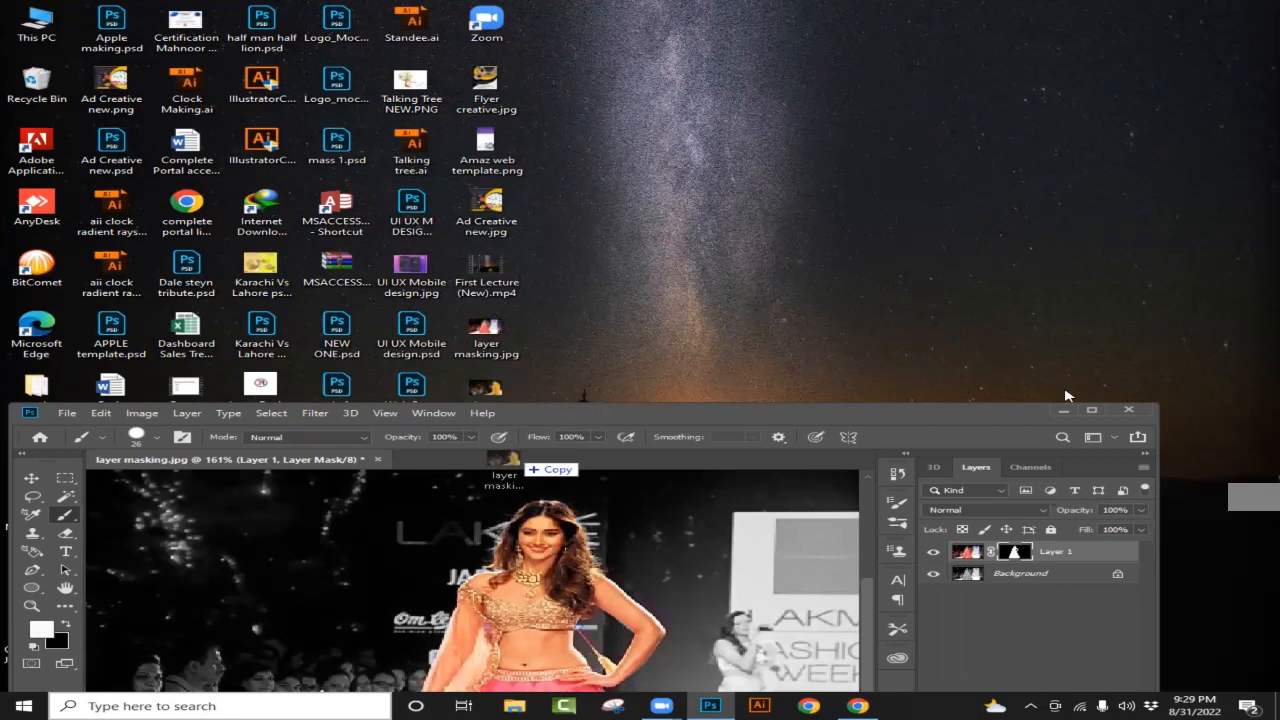
left_click(1091, 410)
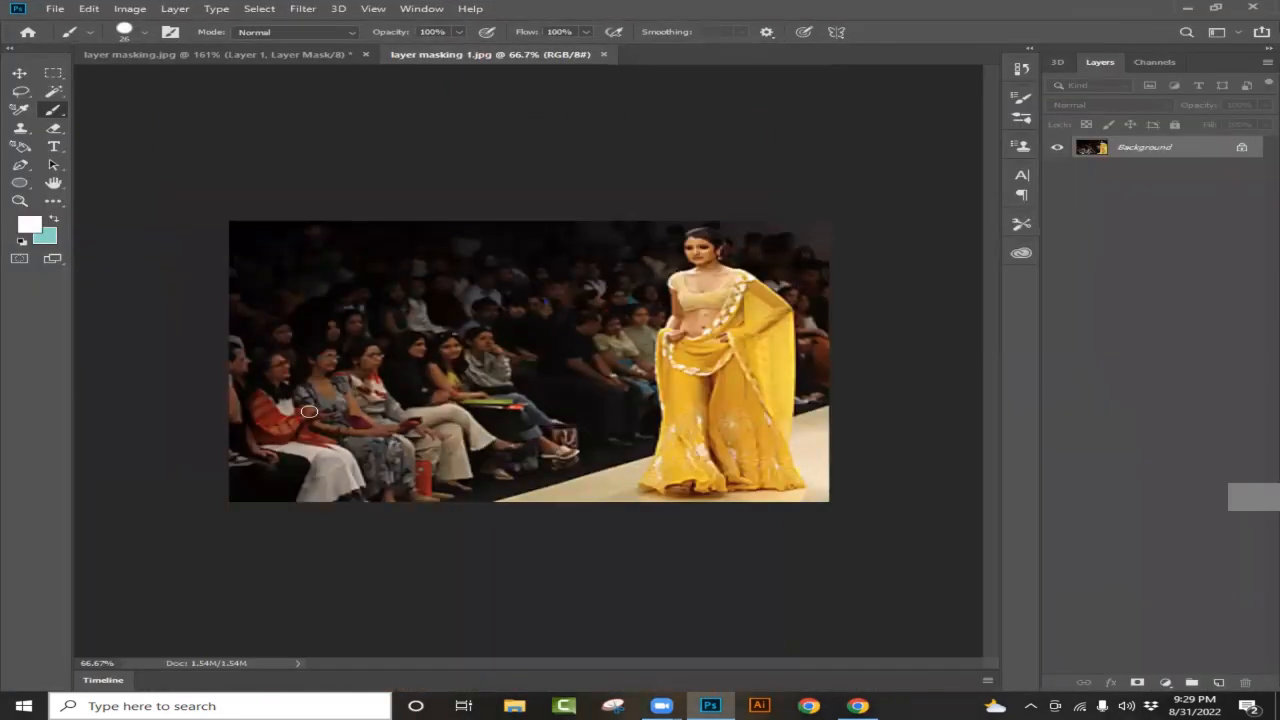
scroll(448, 415, "up", 1)
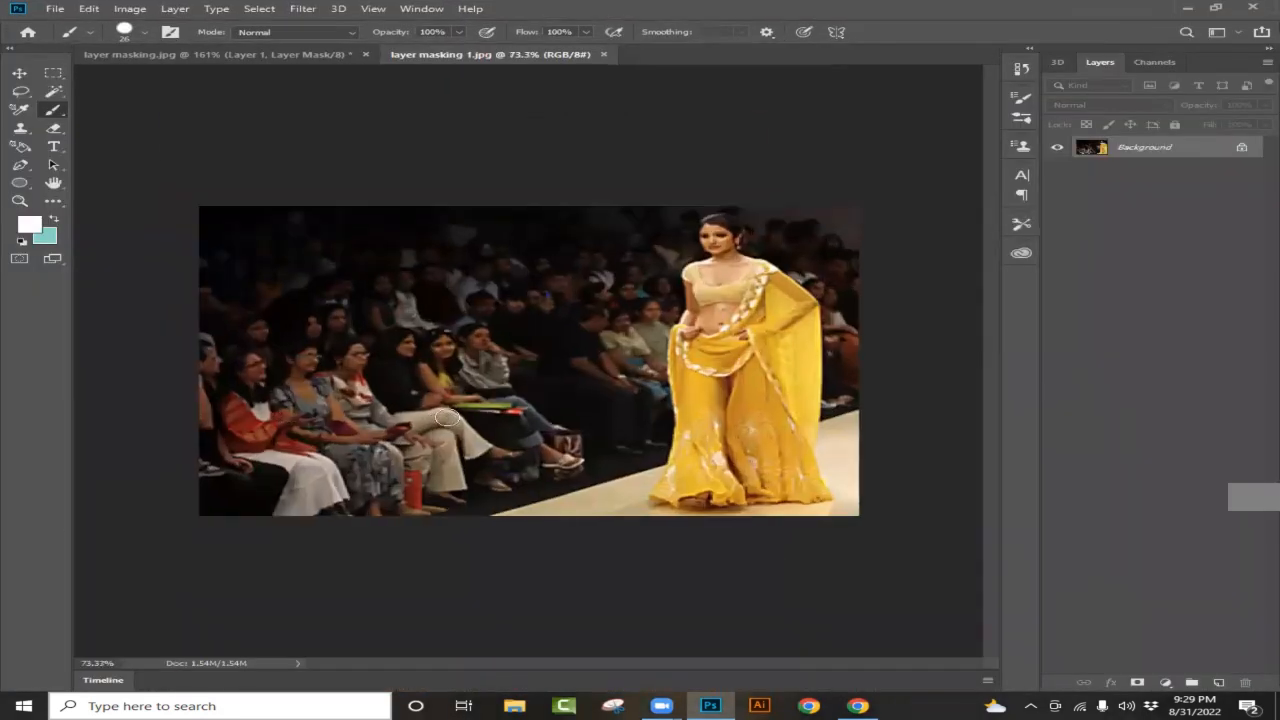
scroll(448, 415, "up", 2)
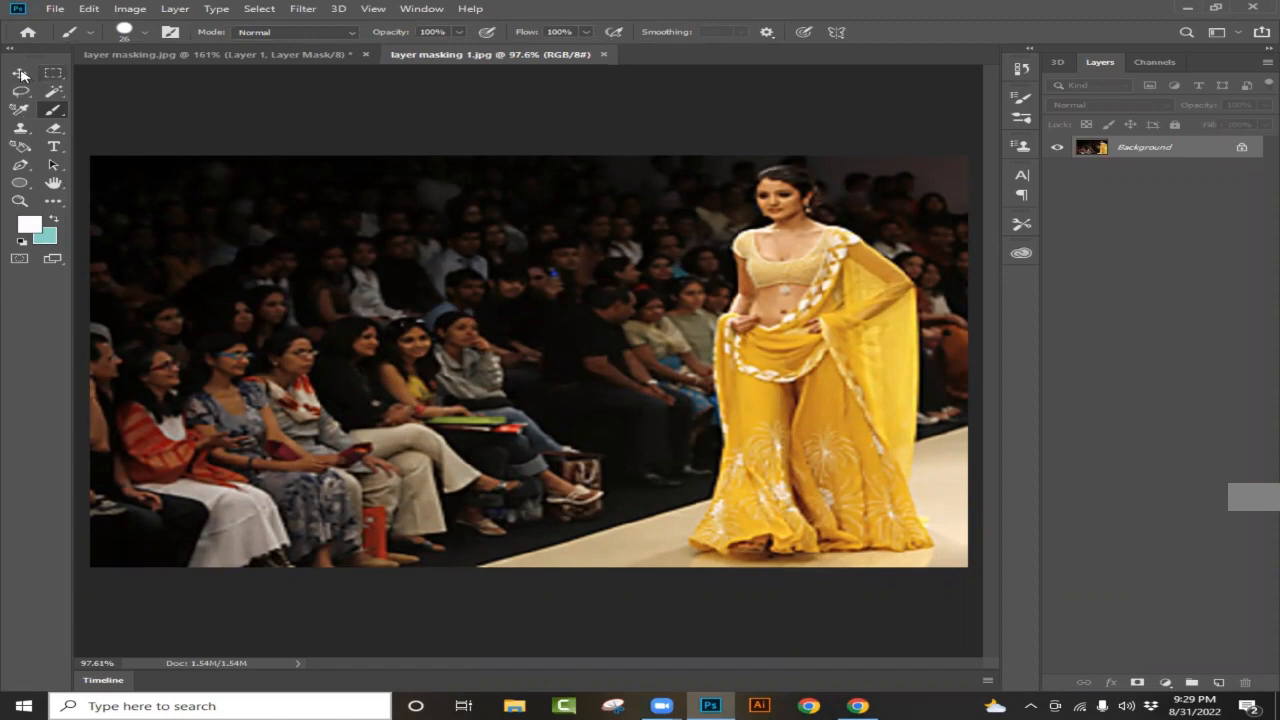
Duplicate the Background layer of layer masking 1.jpg.
left_click(20, 74)
left_click(297, 56)
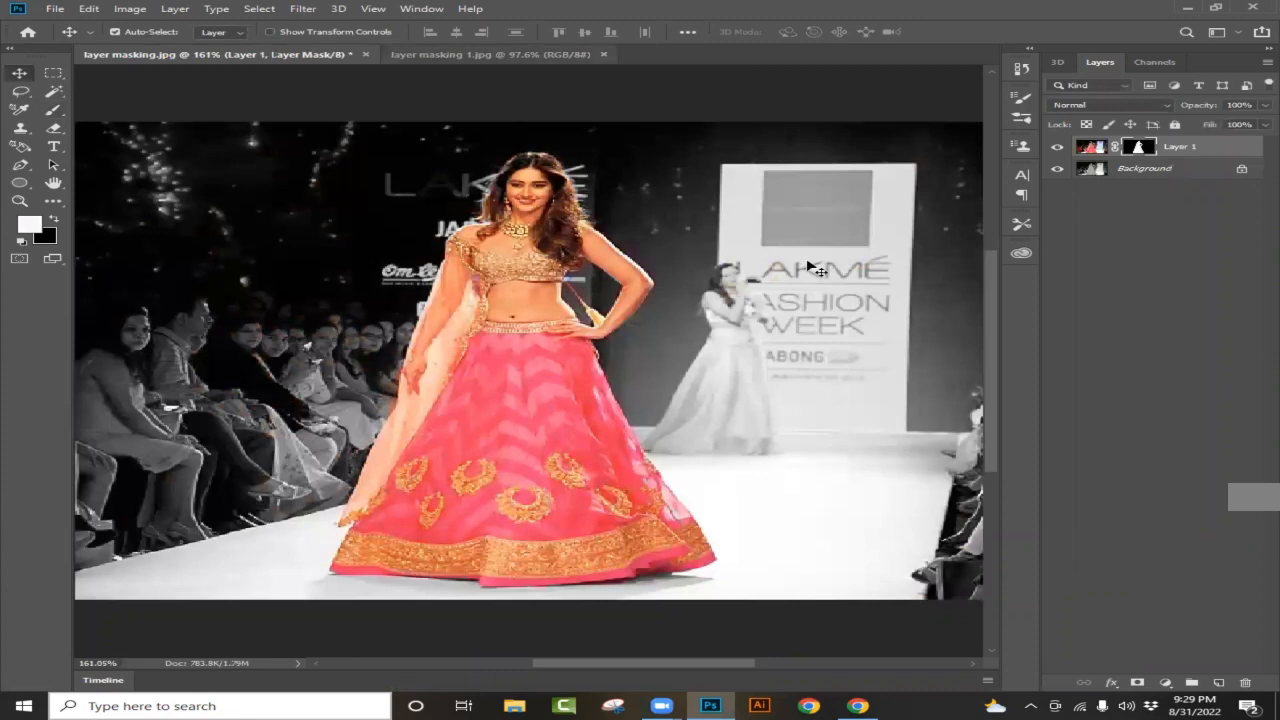
key("ctrl+Tab")
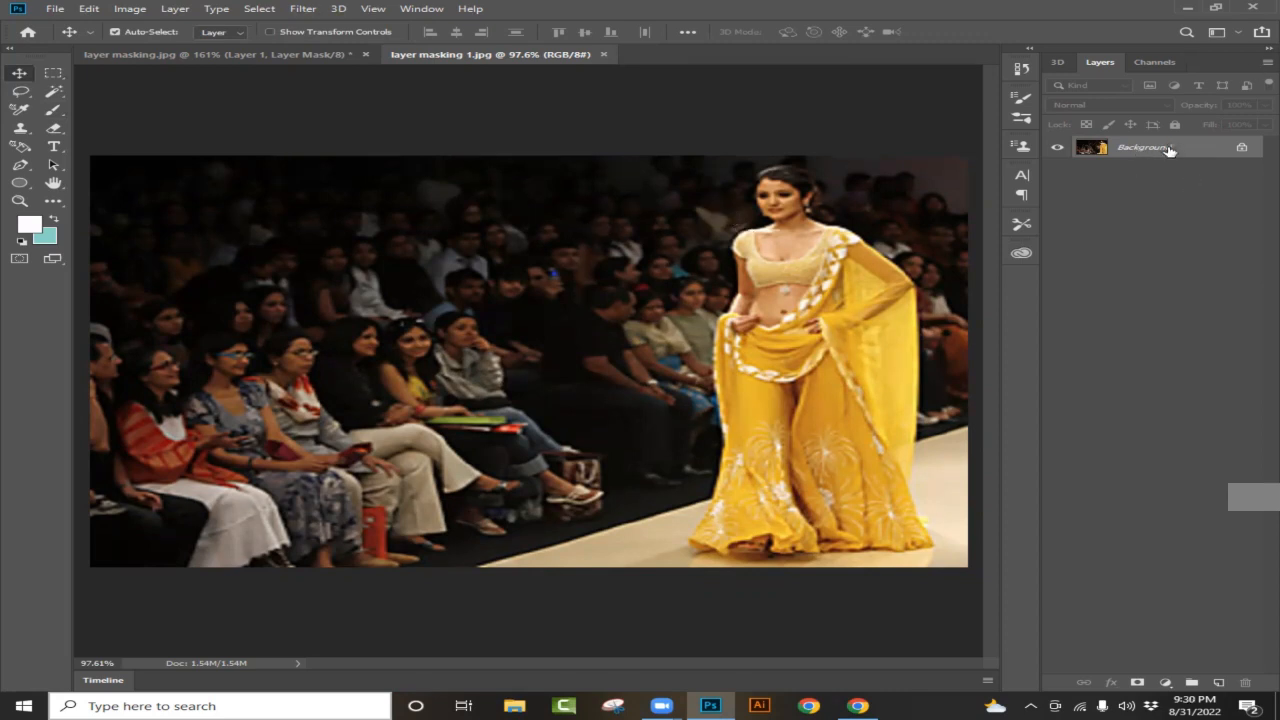
key("ctrl+j")
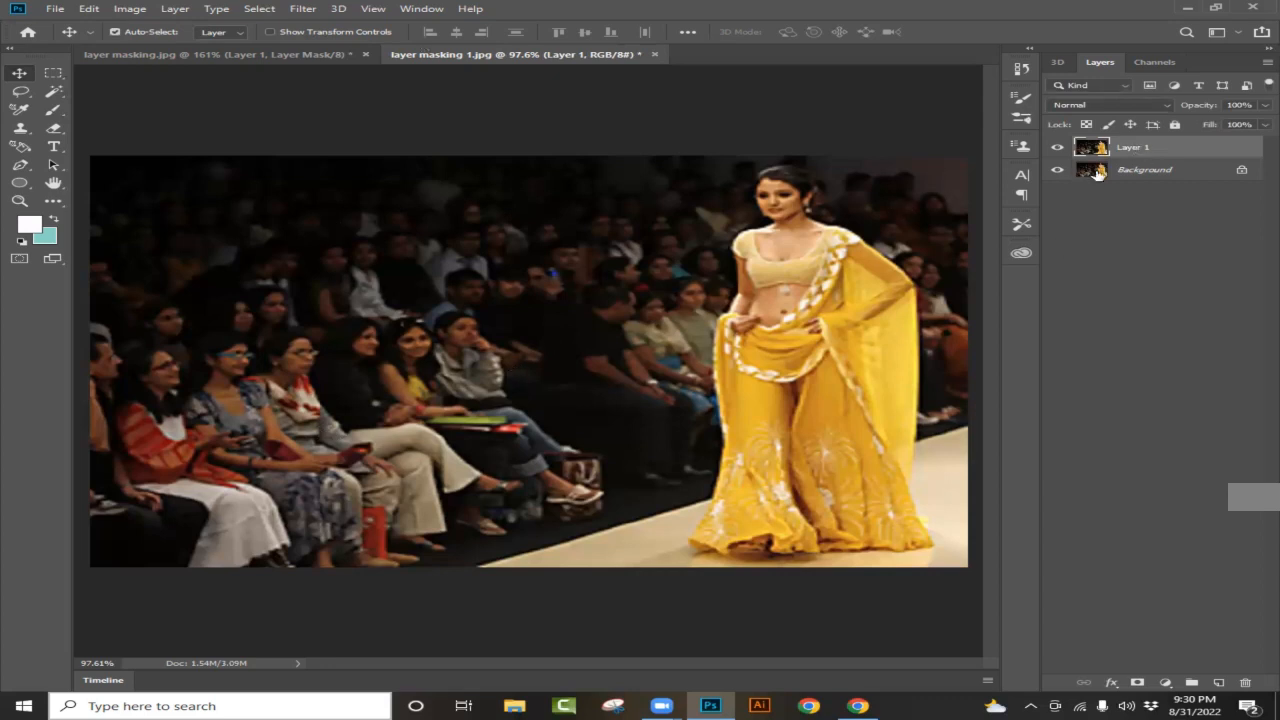
Convert the Background layer to black and white with the Default preset and hide Layer 1 above it.
left_click(1169, 173)
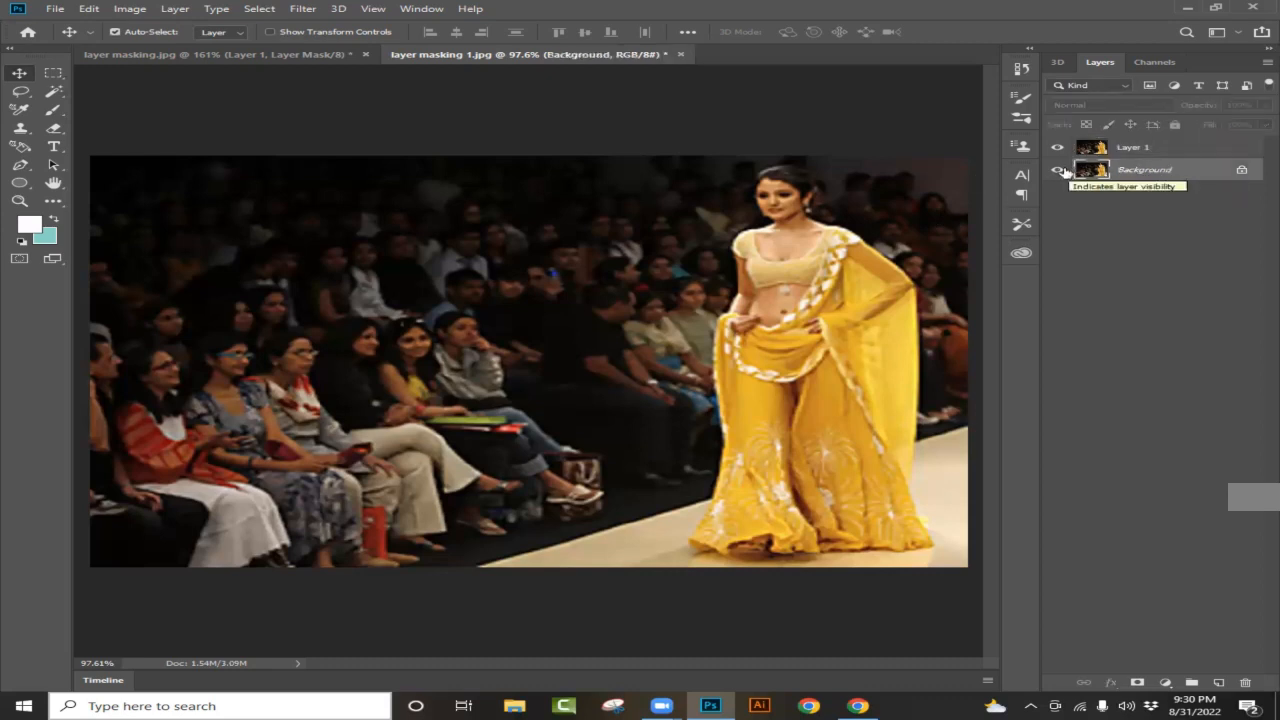
left_click(133, 12)
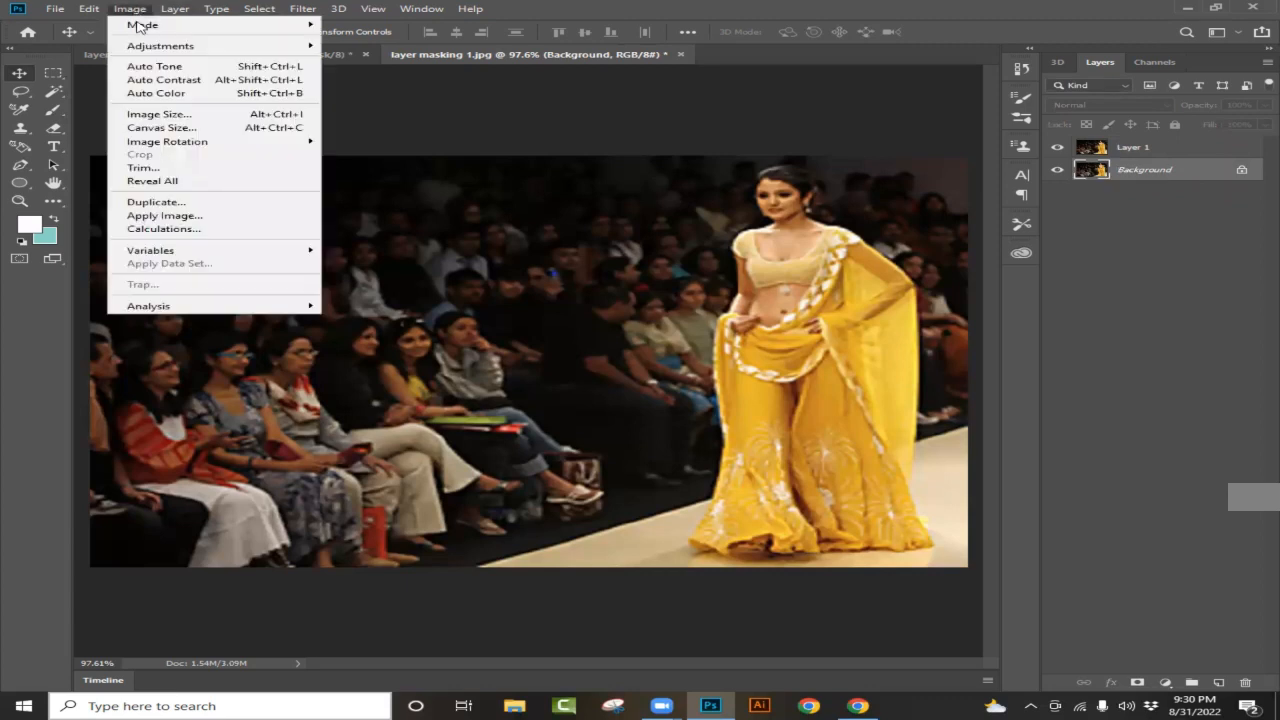
mouse_move(183, 47)
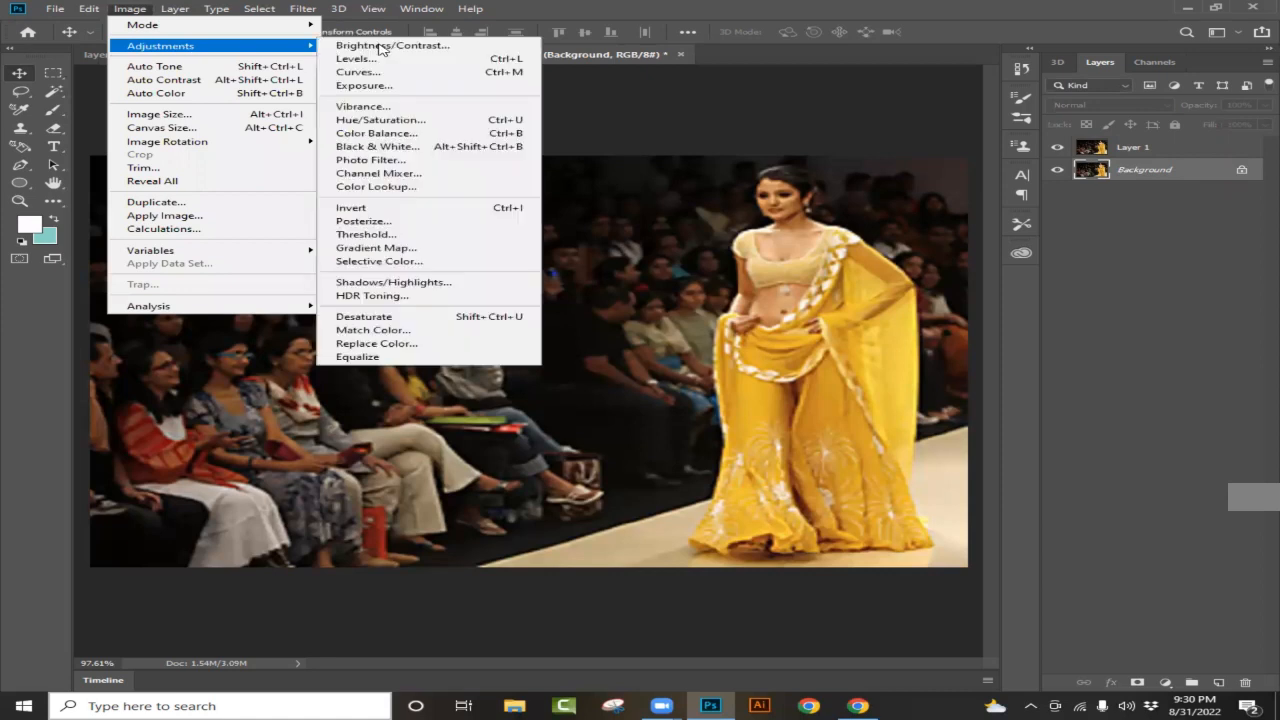
left_click(390, 145)
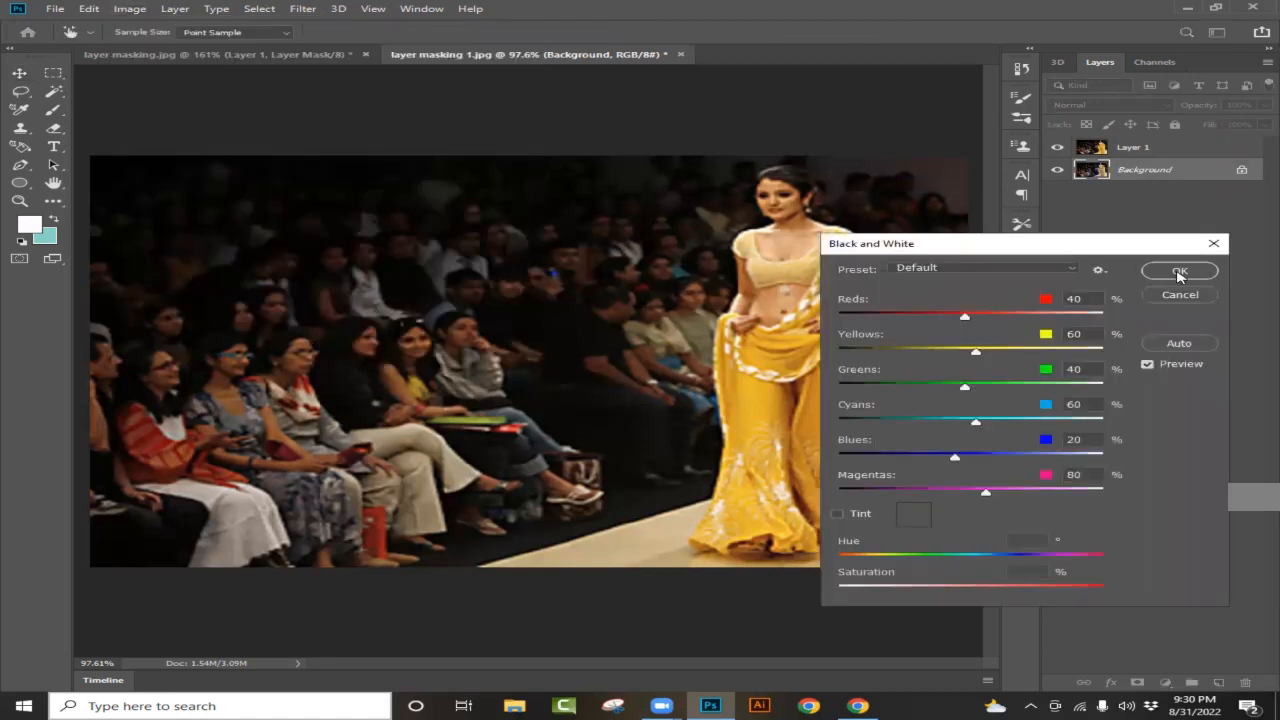
left_click(1180, 272)
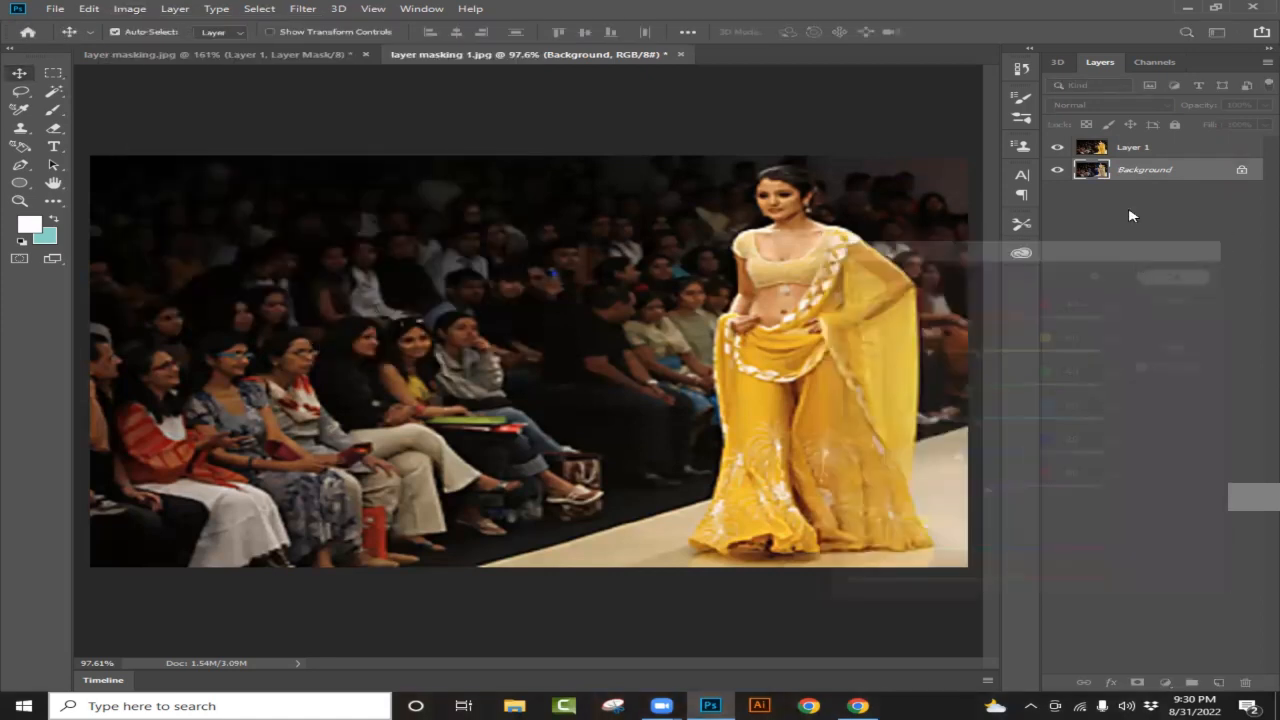
left_click(1057, 149)
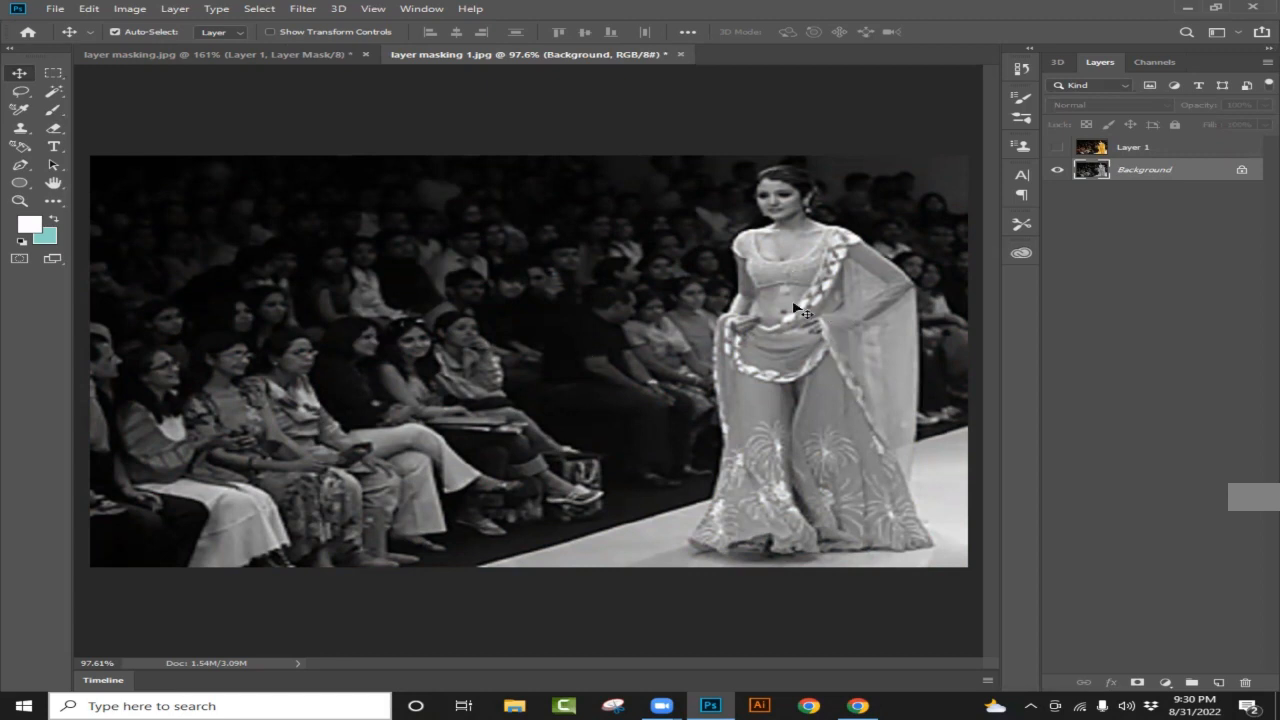
Add a black layer mask to Layer 1 that hides the whole colour copy.
left_click(1150, 150)
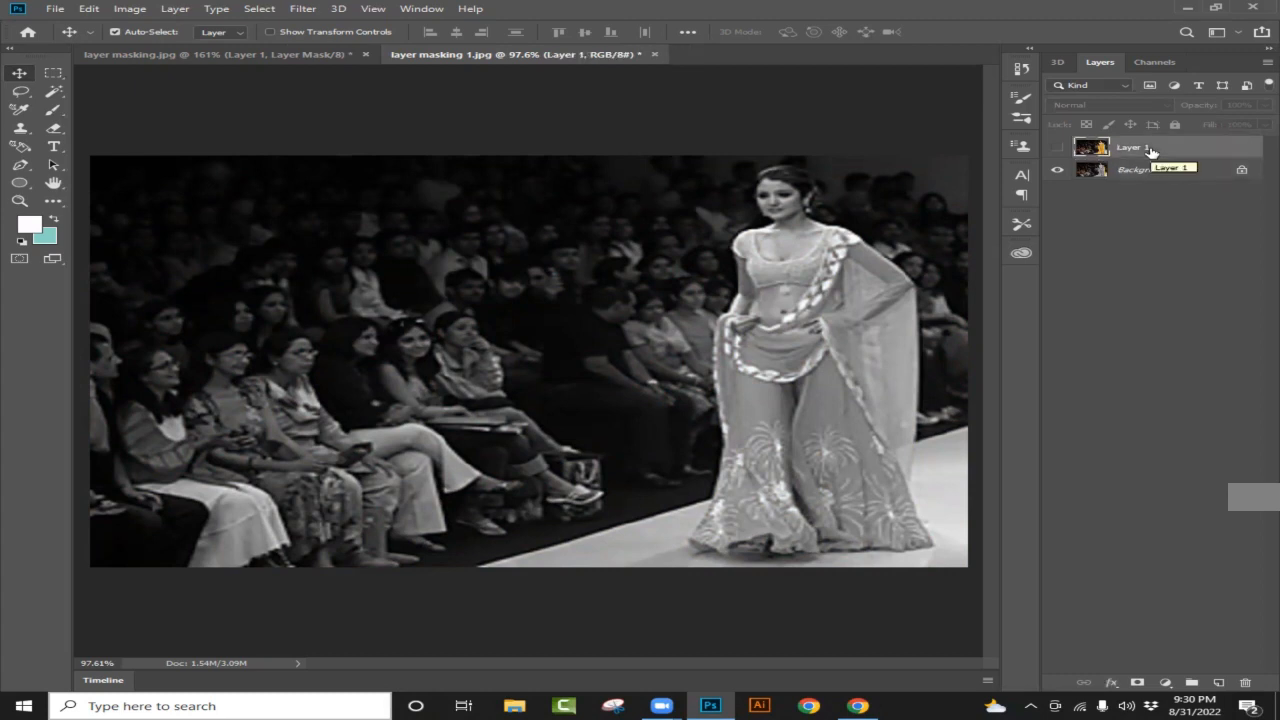
left_click(1137, 684)
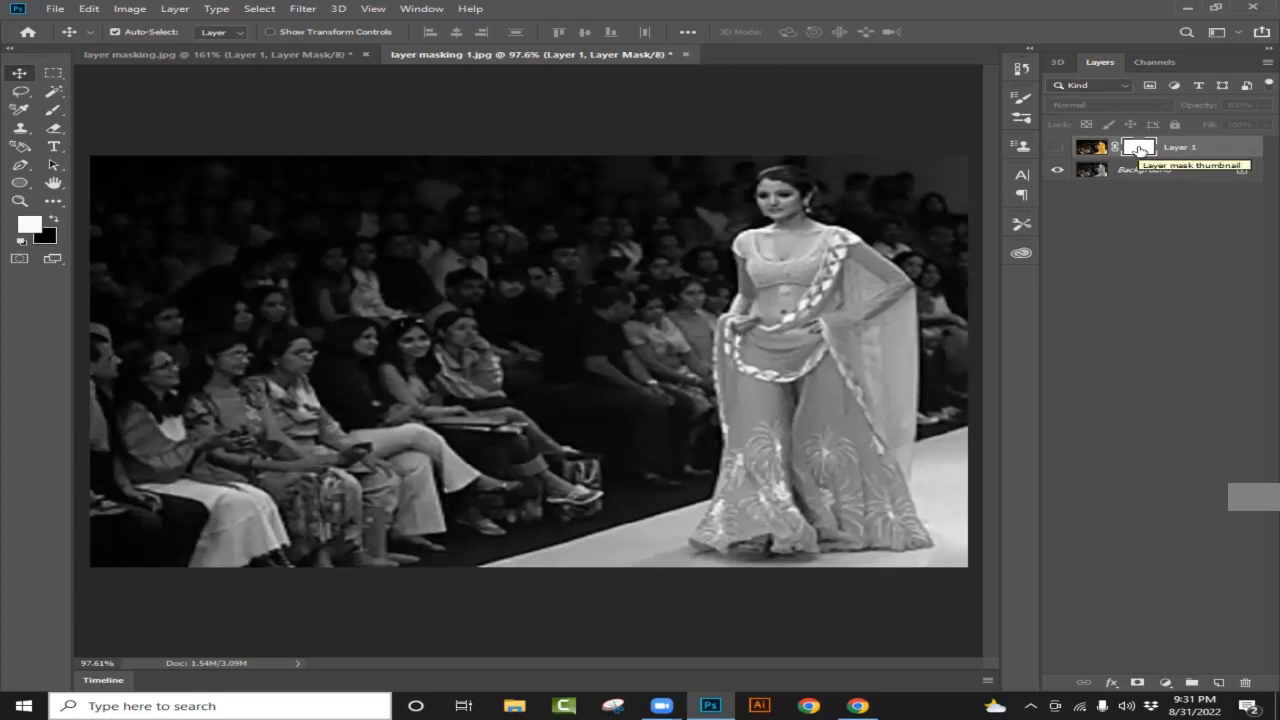
key("ctrl+z")
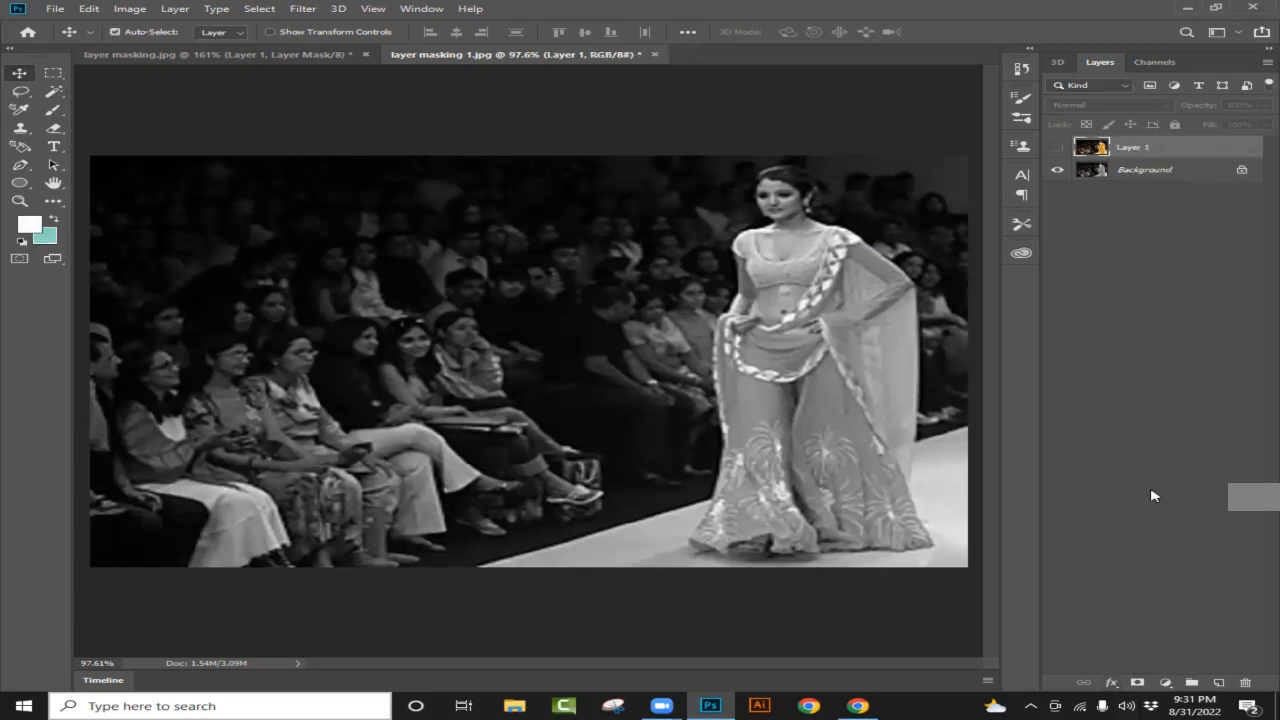
left_click(1137, 684, "alt")
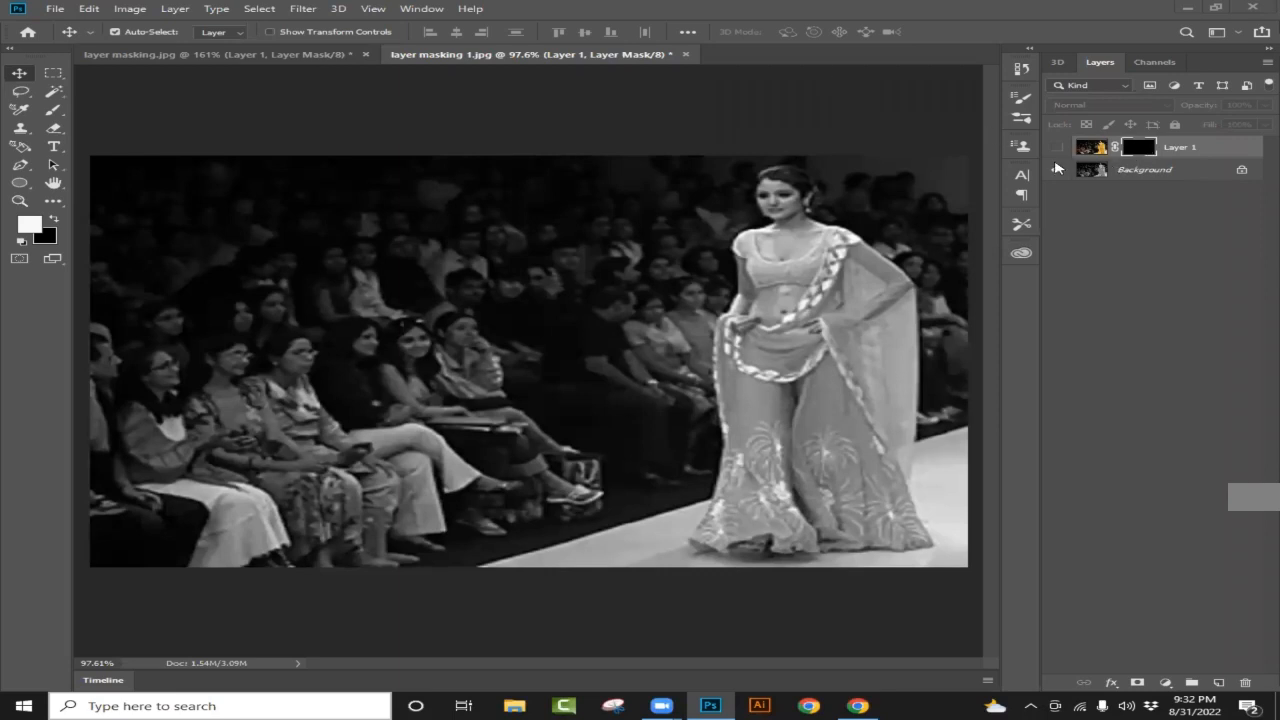
Activate the Brush tool with the near-white foreground colour #fcf6f6 and make Layer 1 visible again.
left_click(54, 113)
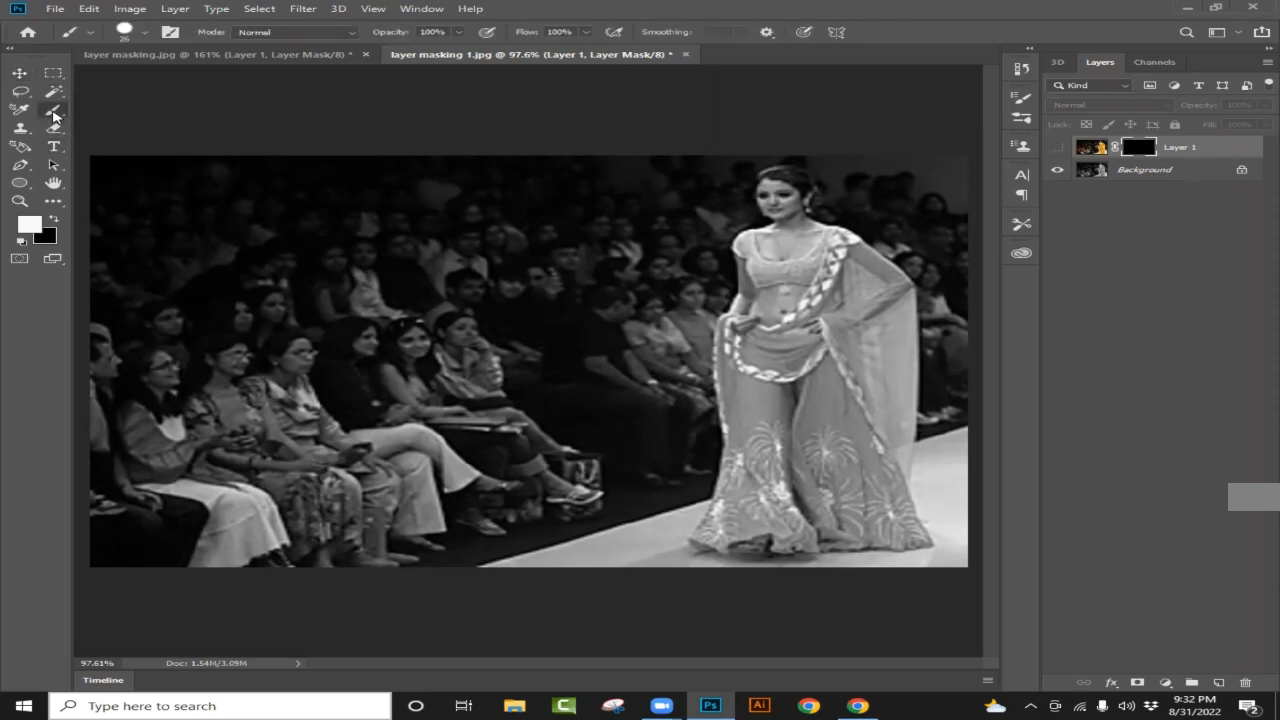
right_click(53, 112)
left_click(872, 177)
left_click(30, 225)
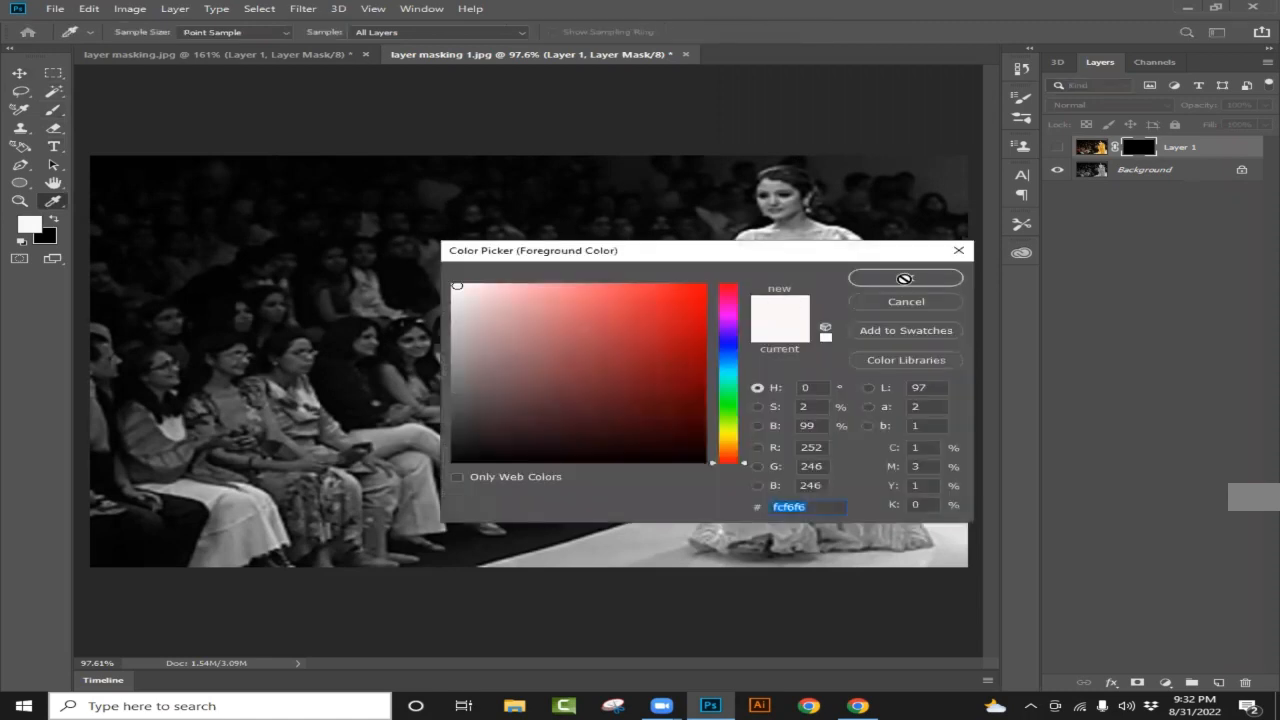
left_click(880, 282)
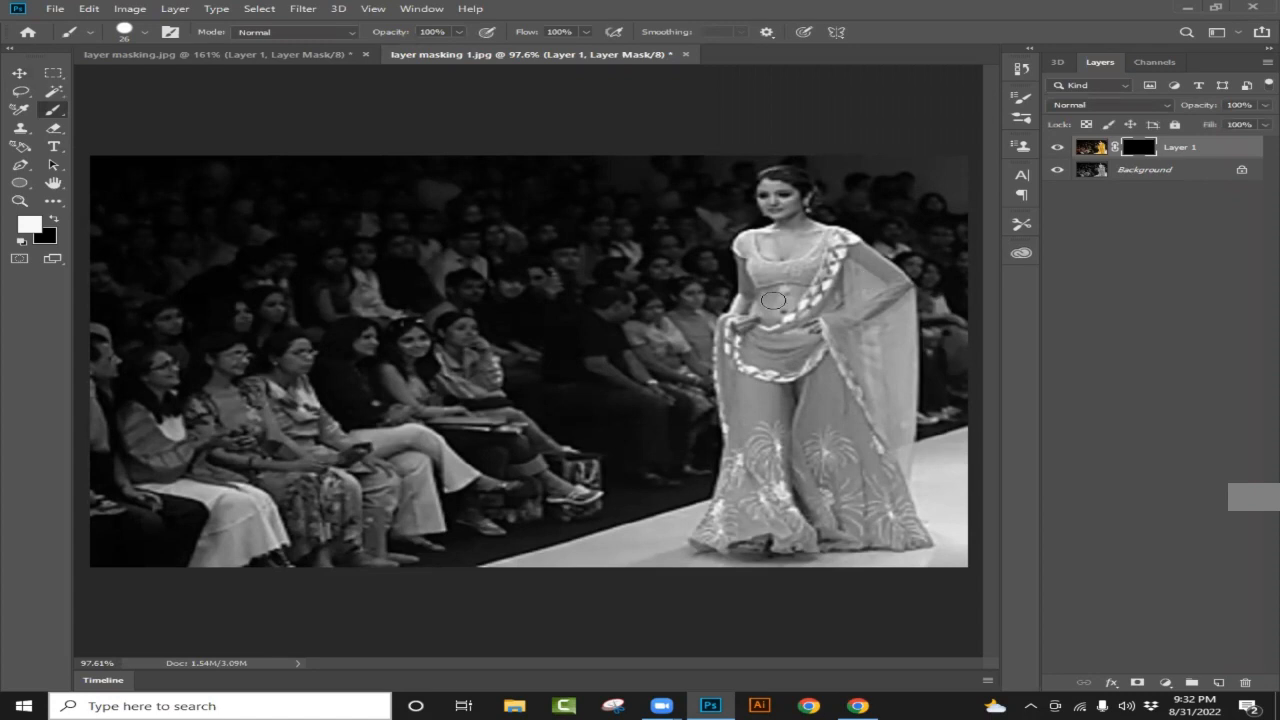
Paint on the mask to reveal colour in the woman's face, hair and the left half of her blouse, torso and skirt.
scroll(760, 577, "up", 2)
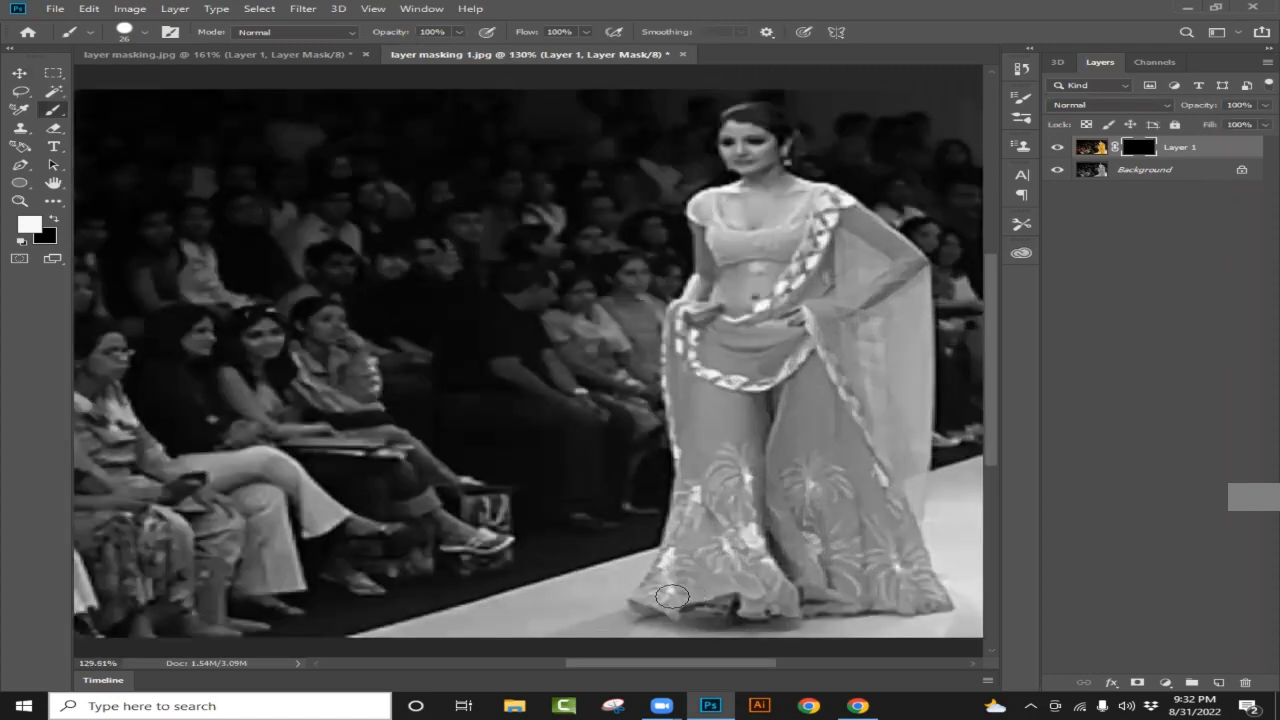
left_click(660, 594)
mouse_move(665, 562)
left_mouse_down()
mouse_move(647, 600)
mouse_move(714, 612)
mouse_move(762, 612)
mouse_move(699, 594)
mouse_move(781, 570)
mouse_move(688, 514)
mouse_move(691, 489)
mouse_move(671, 555)
mouse_move(715, 547)
mouse_move(675, 321)
mouse_move(710, 247)
mouse_move(705, 206)
mouse_move(746, 193)
mouse_move(756, 172)
mouse_move(760, 139)
mouse_move(751, 158)
mouse_move(735, 131)
mouse_move(756, 114)
mouse_move(779, 130)
mouse_move(767, 172)
mouse_move(791, 187)
mouse_move(735, 219)
mouse_move(727, 325)
mouse_move(721, 306)
mouse_move(699, 412)
mouse_move(737, 531)
mouse_move(723, 387)
left_mouse_up()
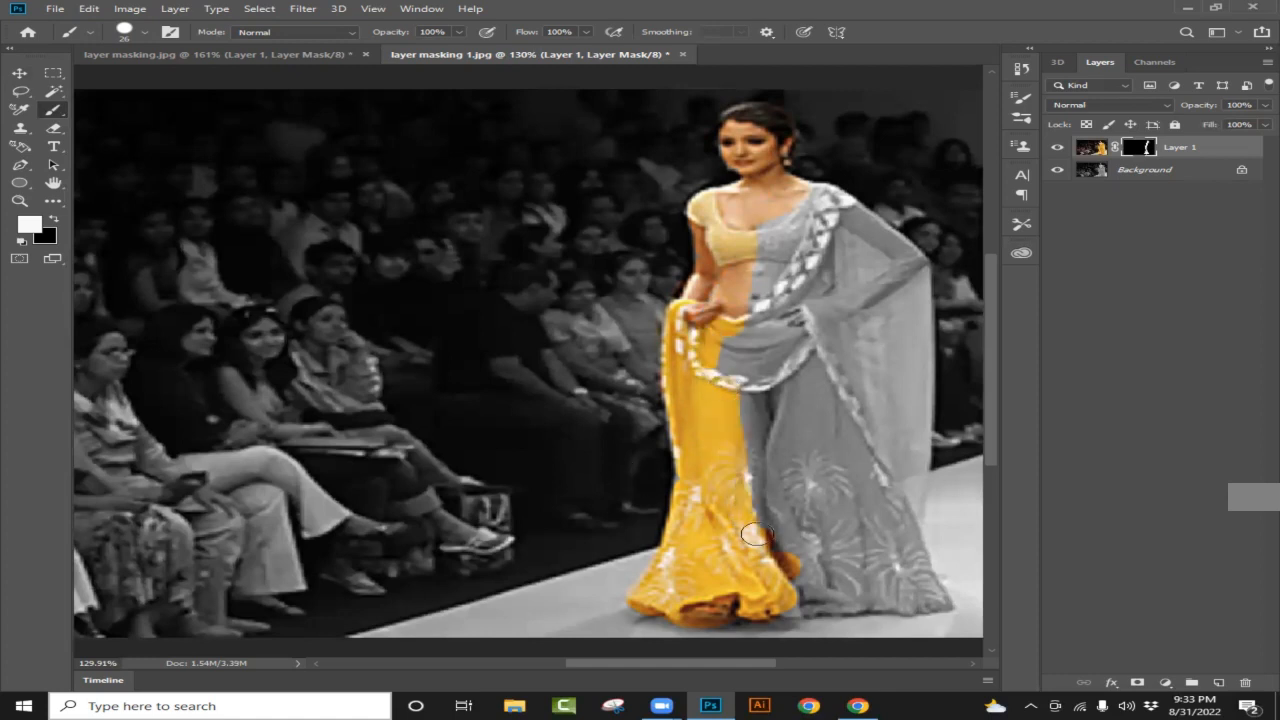
left_click_drag(758, 534, 721, 364)
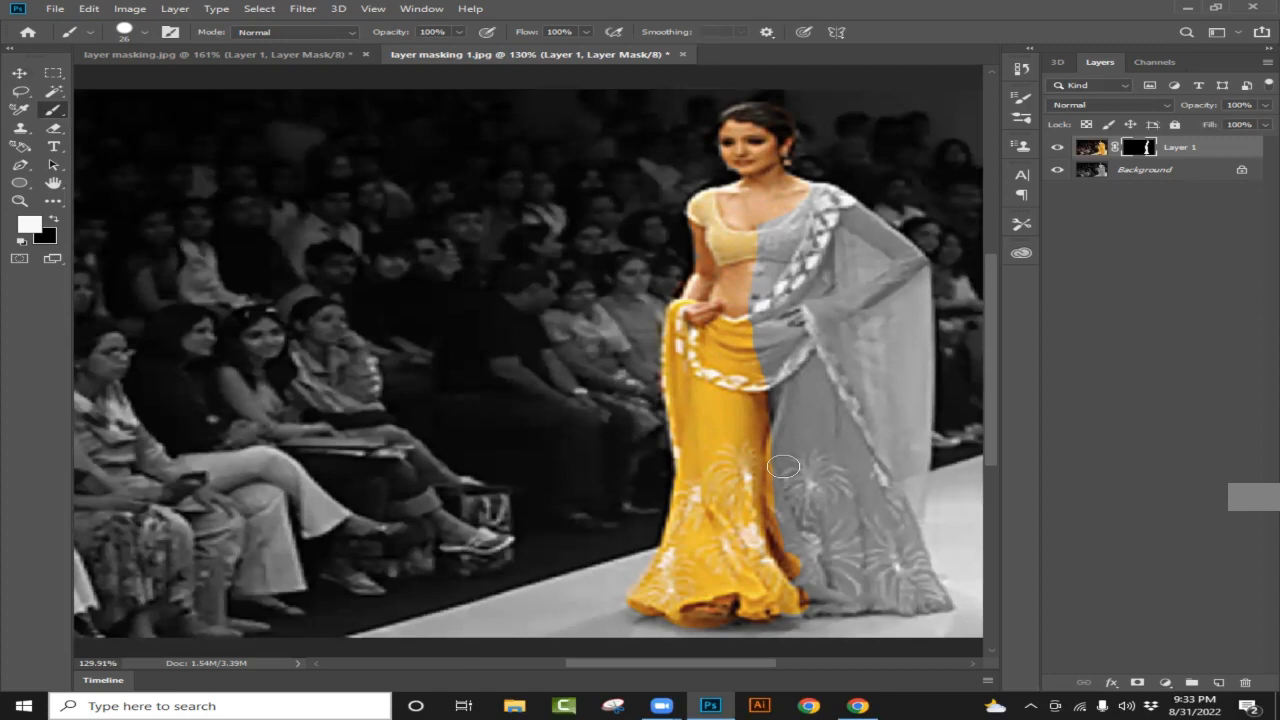
Enlarge the brush to 100 and reveal colour across the right half of the woman's torso, skirt and draped scarf.
key("bracketright")
key("bracketright")
key("bracketright")
key("bracketright")
key("bracketright")
key("bracketright")
key("bracketright")
key("bracketright")
mouse_move(808, 460)
left_mouse_down()
mouse_move(812, 510)
mouse_move(806, 400)
left_mouse_up()
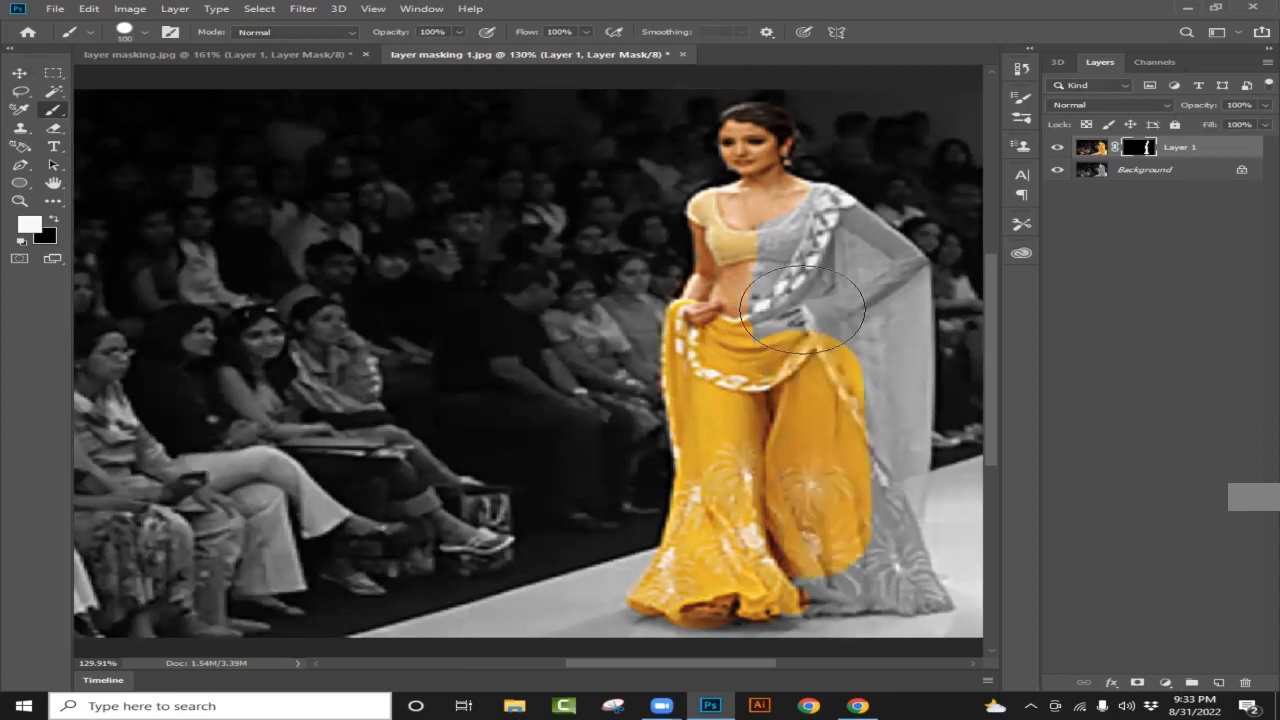
mouse_move(840, 250)
left_mouse_down()
mouse_move(841, 541)
mouse_move(820, 572)
left_mouse_up()
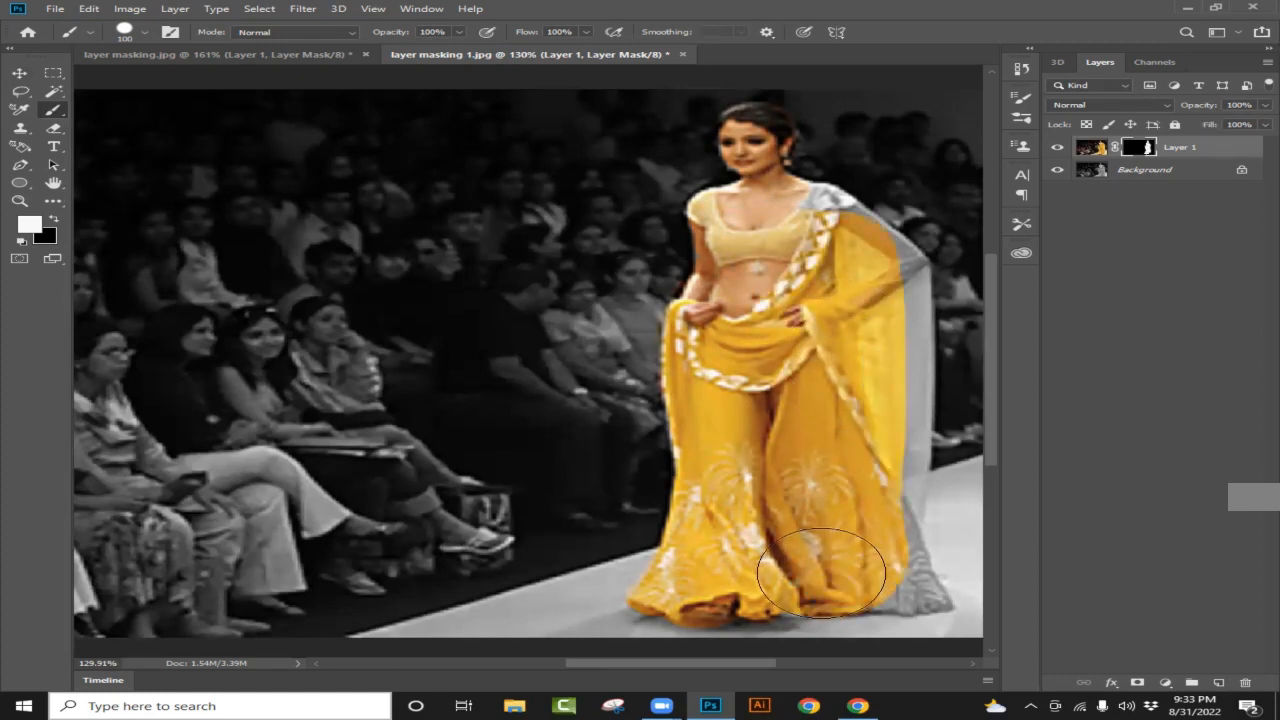
Reduce the brush to 50 and reveal colour in the right-hand corner of the skirt's hem.
key("bracketleft")
key("bracketleft")
key("bracketleft")
left_click_drag(726, 666, 752, 668)
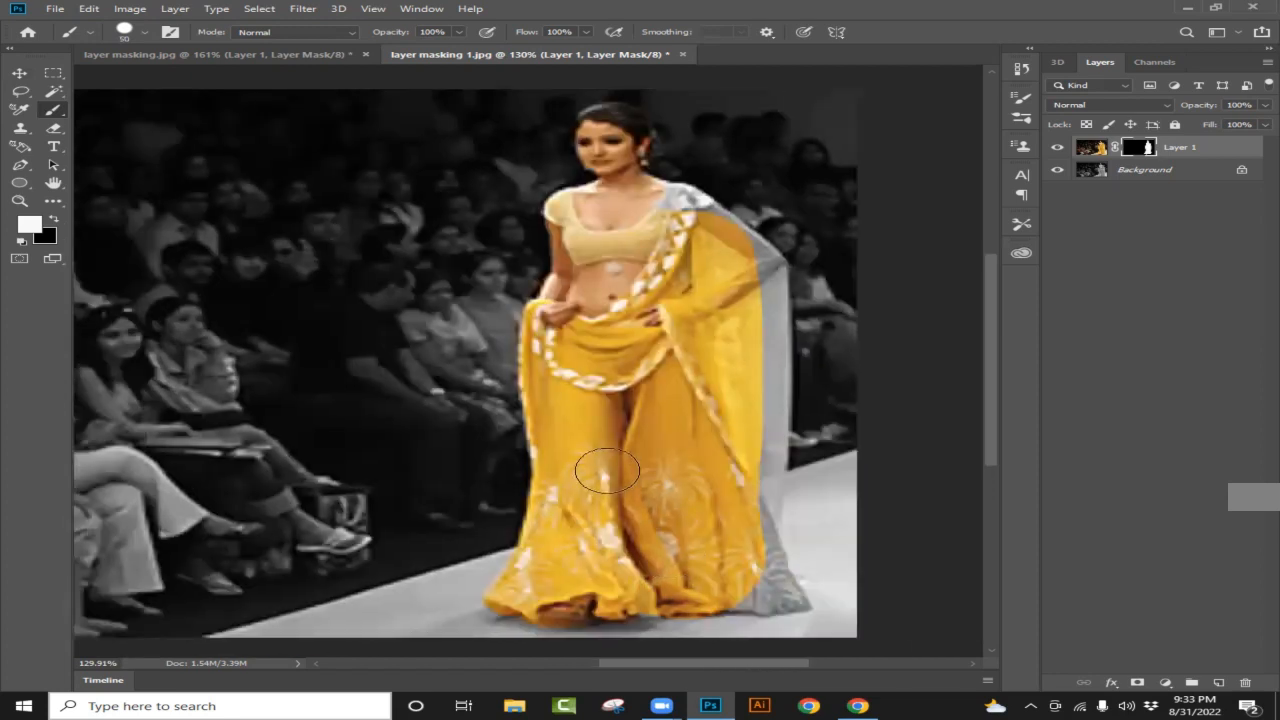
scroll(771, 523, "up", 1)
scroll(785, 515, "down", 1)
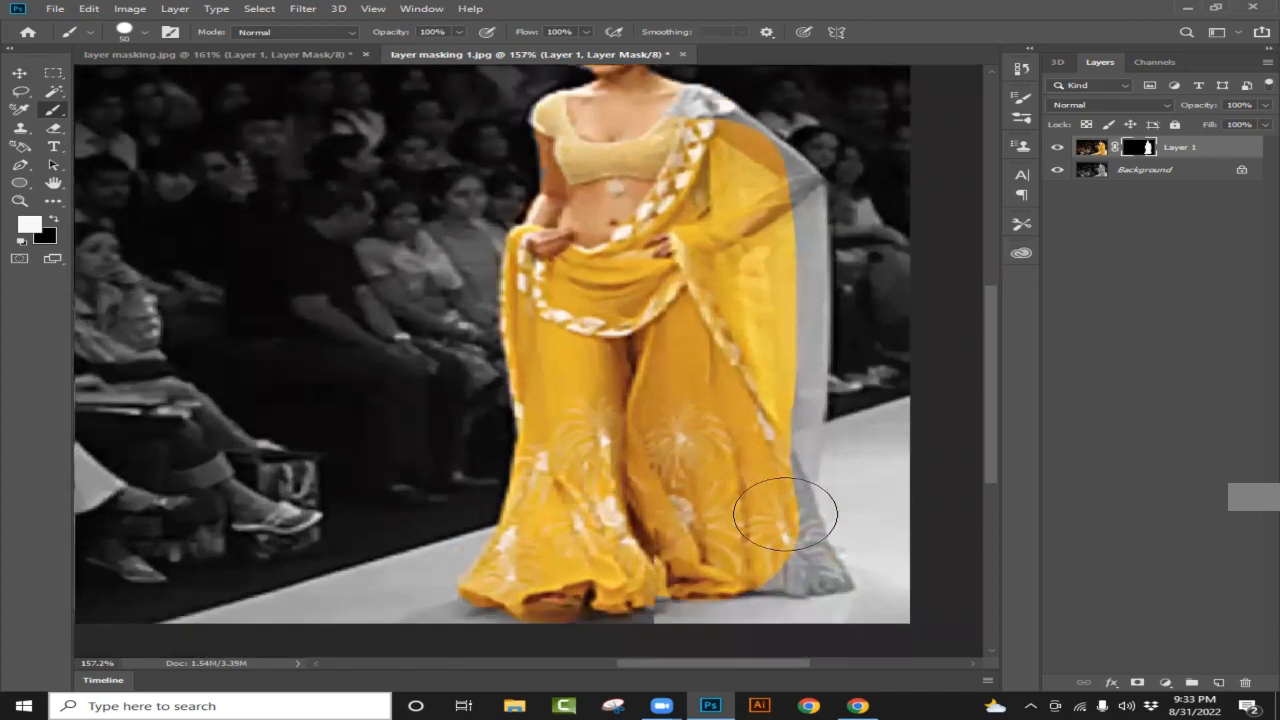
scroll(785, 515, "up", 1)
scroll(749, 523, "up", 1)
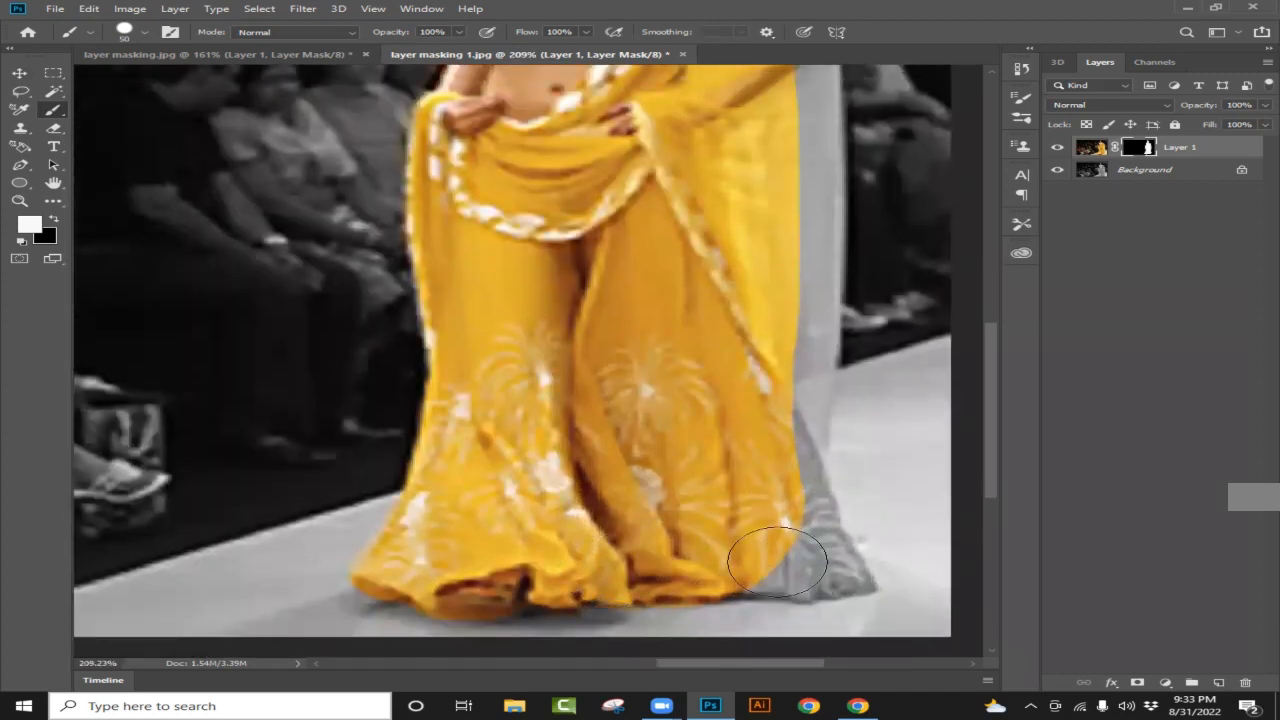
mouse_move(785, 563)
left_mouse_down()
mouse_move(800, 566)
mouse_move(795, 548)
mouse_move(817, 557)
mouse_move(806, 403)
left_mouse_up()
Reduce the brush to 30 and reveal colour in the skirt's right-hand hem and along the hanging scarf's right edge.
key("[")
key("[")
scroll(806, 403, "down", 1)
scroll(799, 449, "up", 2)
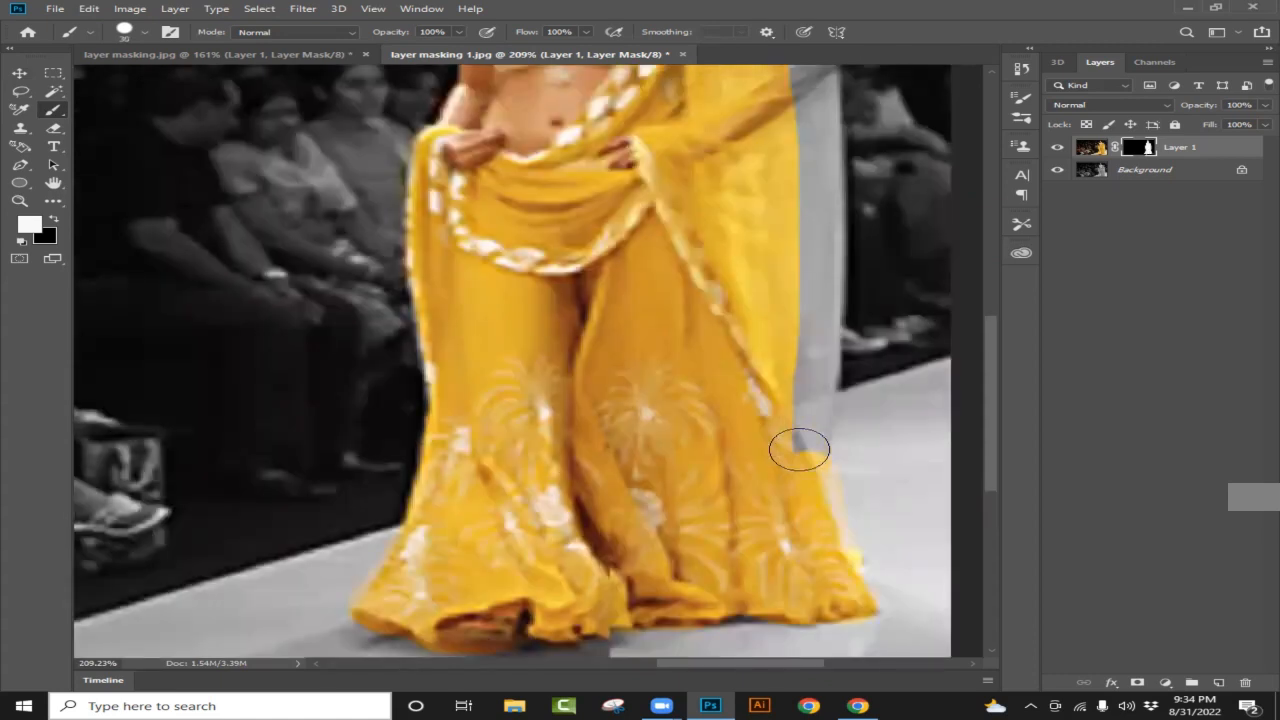
scroll(814, 314, "down", 1)
mouse_move(814, 314)
left_mouse_down()
mouse_move(808, 352)
mouse_move(817, 297)
mouse_move(821, 324)
mouse_move(815, 335)
mouse_move(812, 238)
mouse_move(810, 289)
mouse_move(798, 267)
mouse_move(790, 294)
mouse_move(812, 346)
mouse_move(812, 183)
left_mouse_up()
Paint on the mask to reveal colour along the outer edge of the scarf-covered upper arm and across the right-hand shoulder.
scroll(808, 332, "up", 1)
scroll(805, 330, "up", 1)
scroll(790, 280, "up", 2)
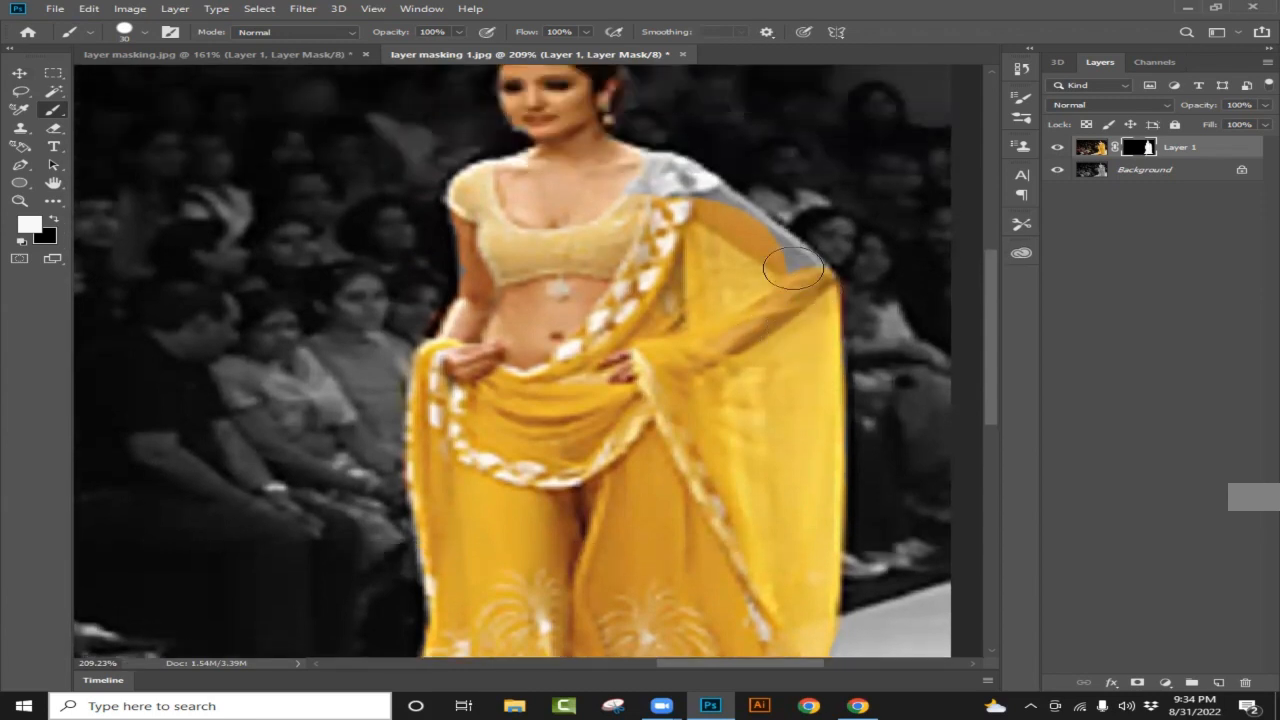
mouse_move(793, 268)
left_mouse_down()
mouse_move(728, 220)
mouse_move(752, 222)
mouse_move(739, 230)
mouse_move(694, 188)
mouse_move(629, 166)
left_mouse_up()
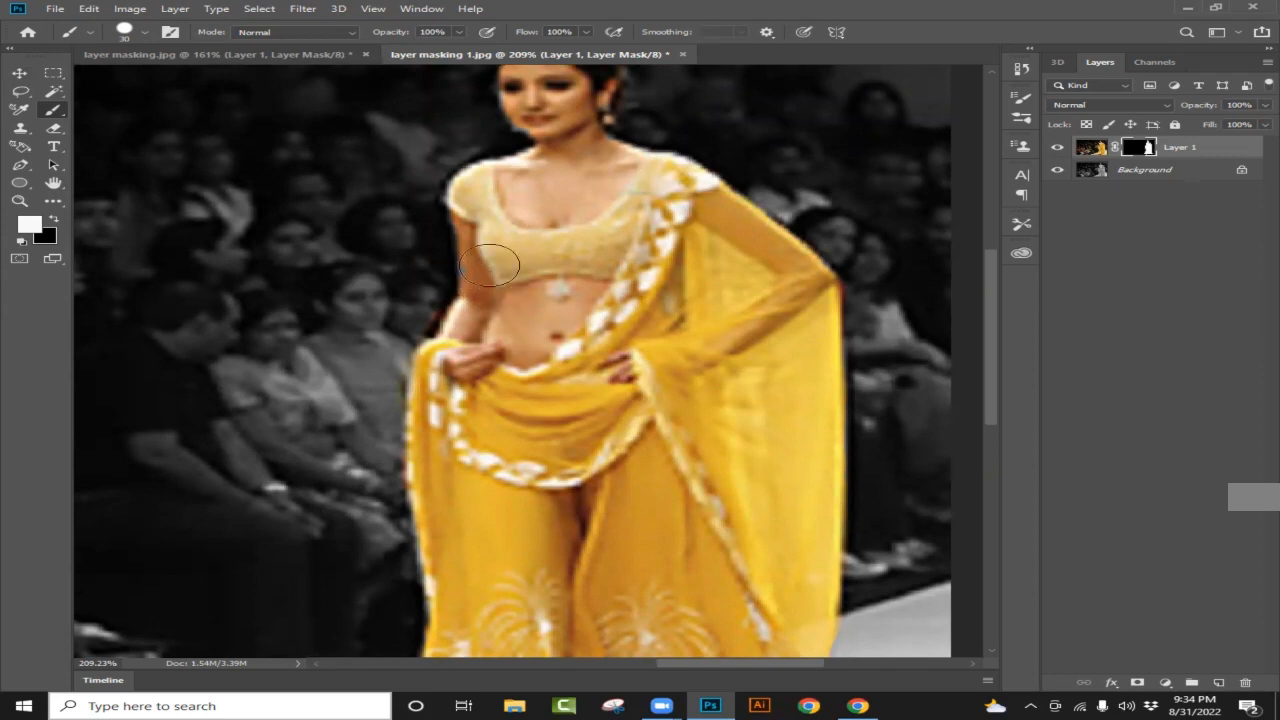
Examine the masked woman from head to hem for uncoloured areas, and check the effect in the whole photo.
scroll(531, 220, "up", 3)
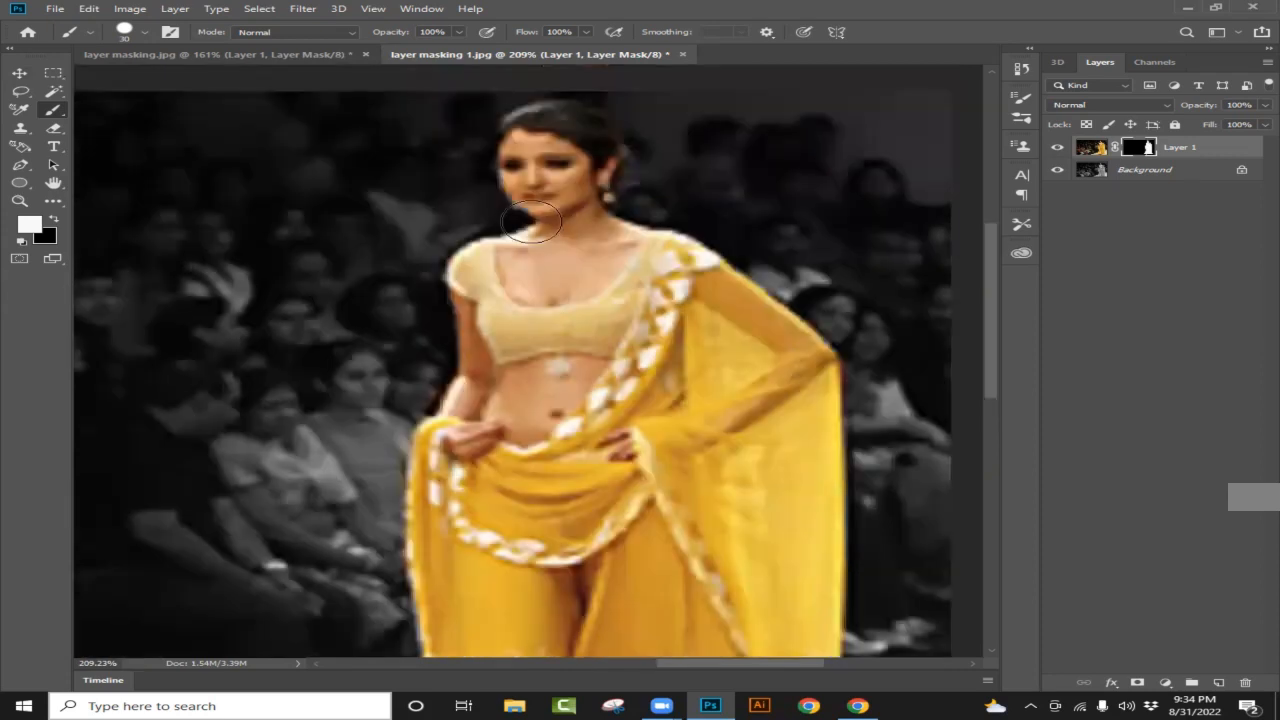
scroll(535, 216, "up", 1)
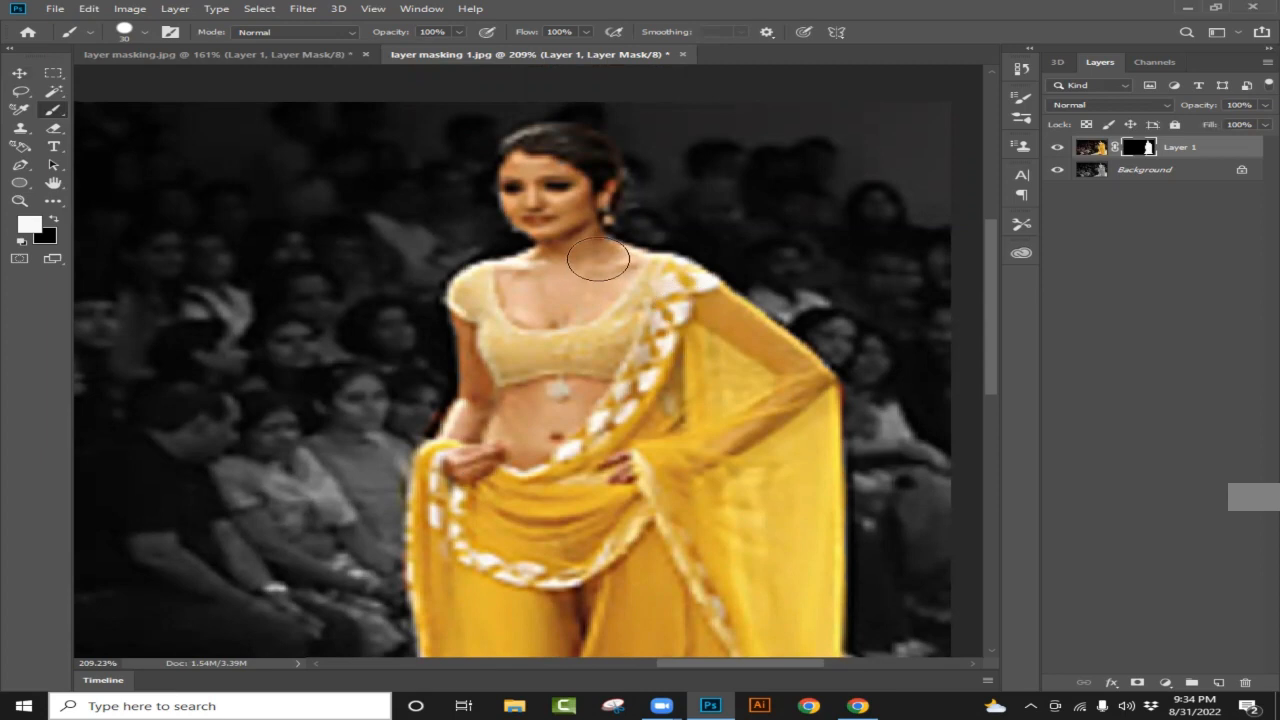
scroll(637, 398, "down", 2)
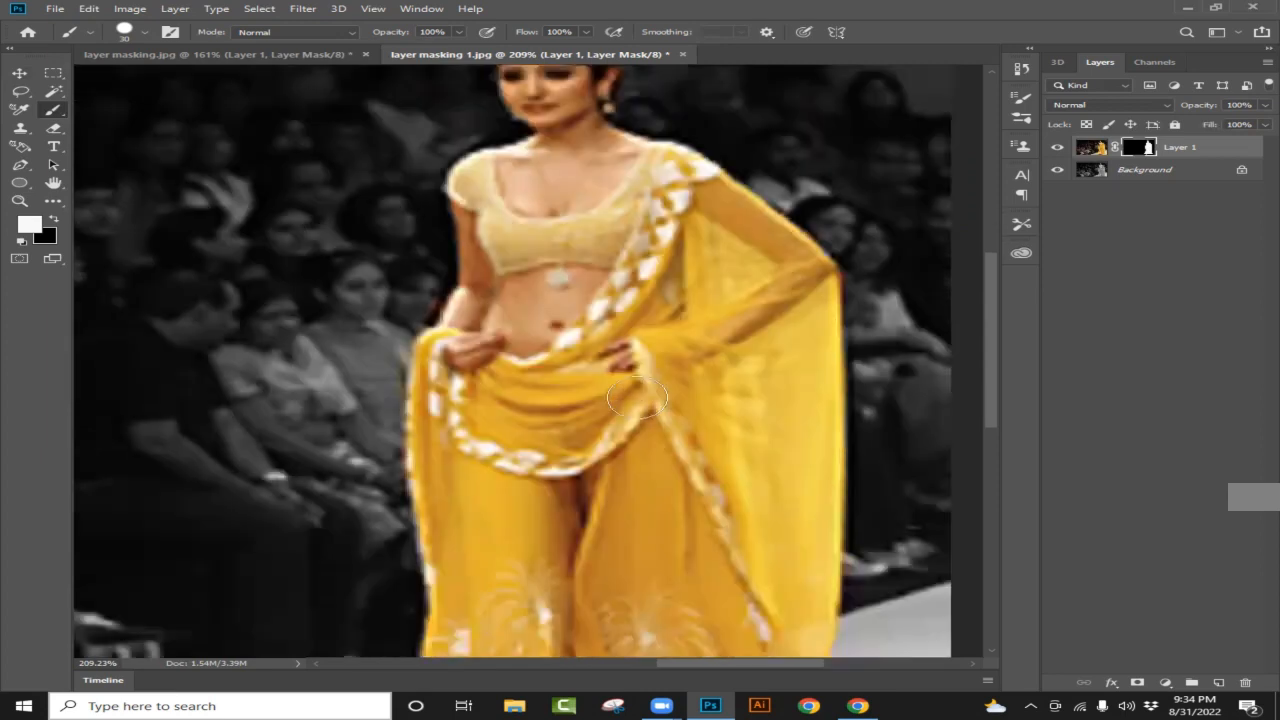
scroll(639, 430, "down", 2)
scroll(641, 456, "down", 4)
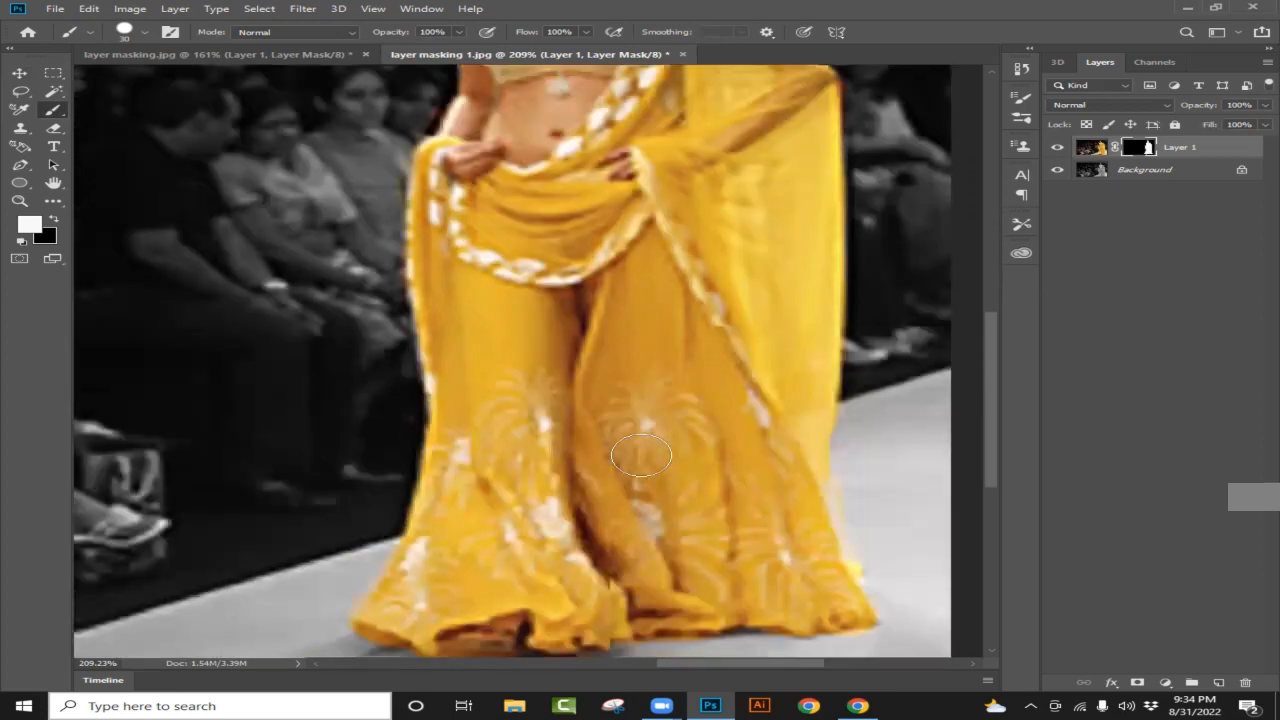
scroll(625, 427, "down", 1)
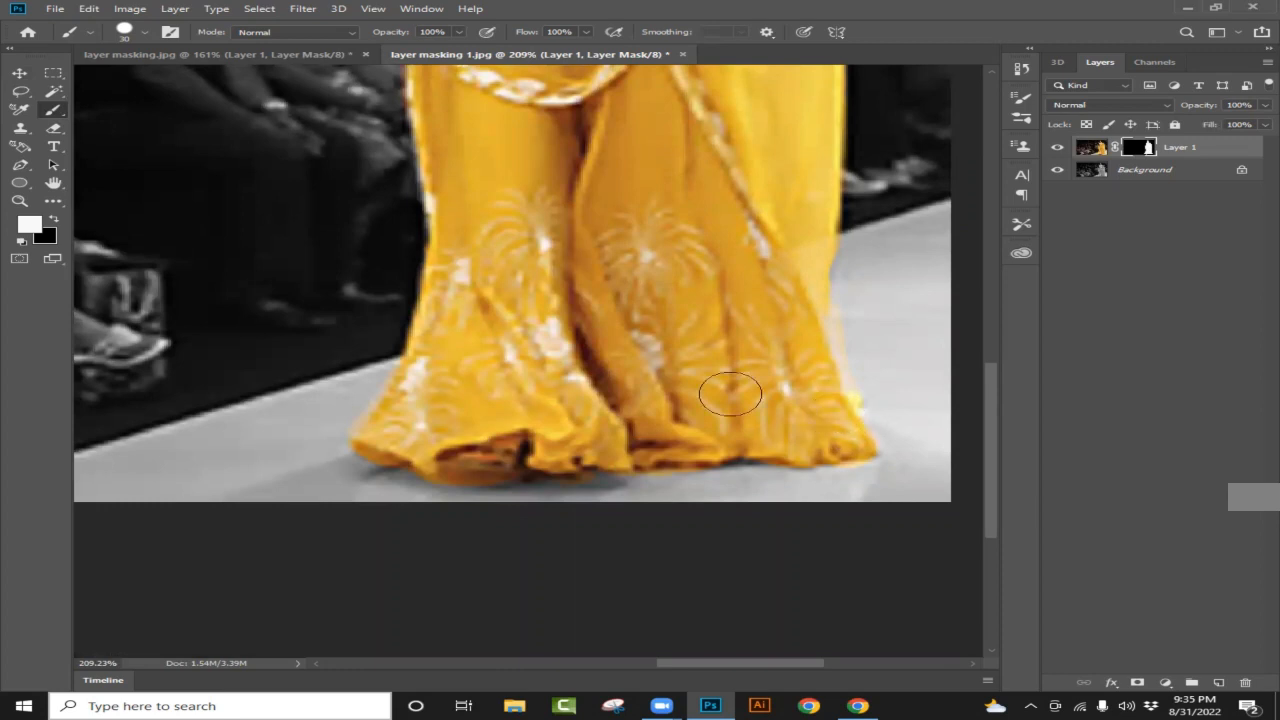
scroll(665, 385, "up", 1)
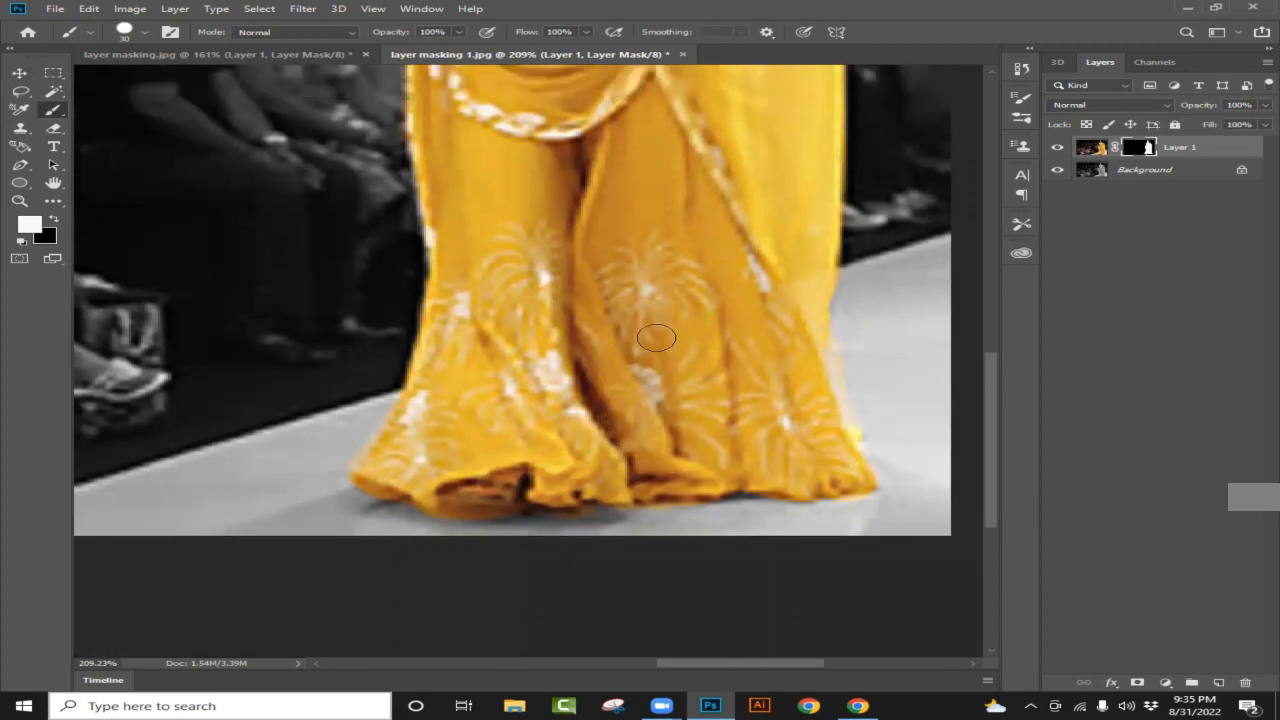
scroll(715, 312, "down", 2)
scroll(610, 378, "down", 2)
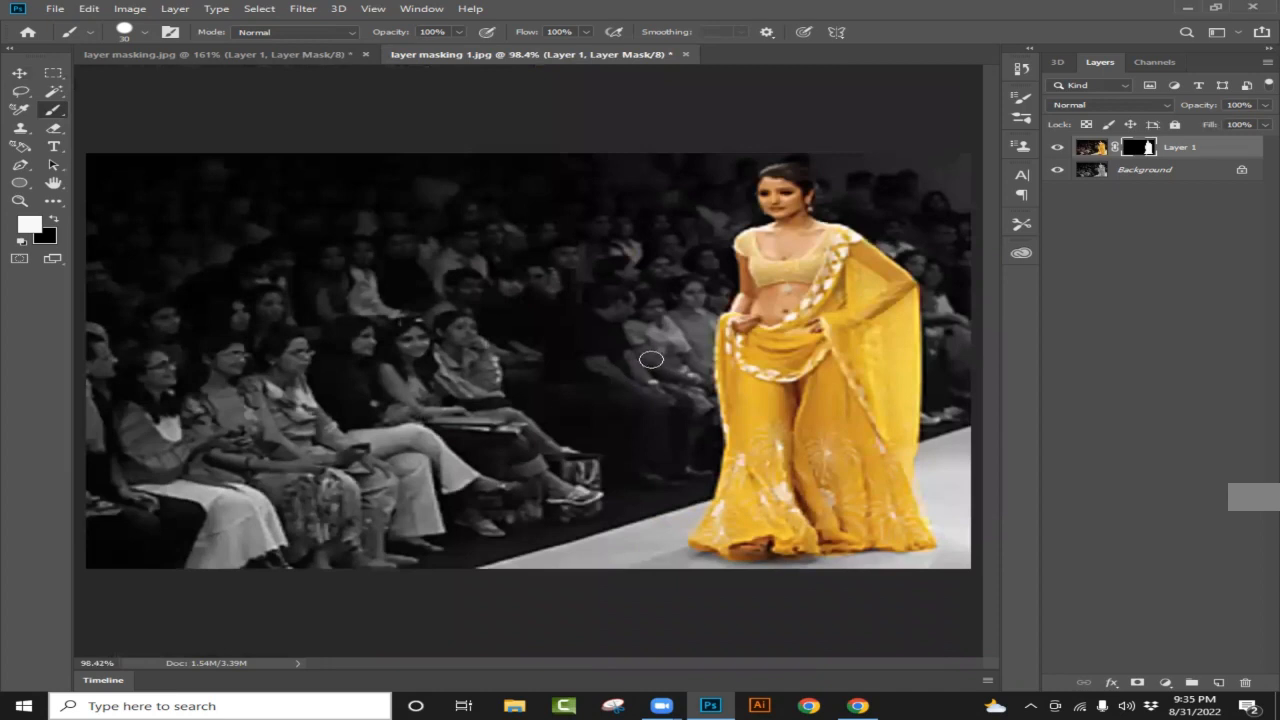
scroll(650, 358, "down", 1)
scroll(650, 358, "up", 1)
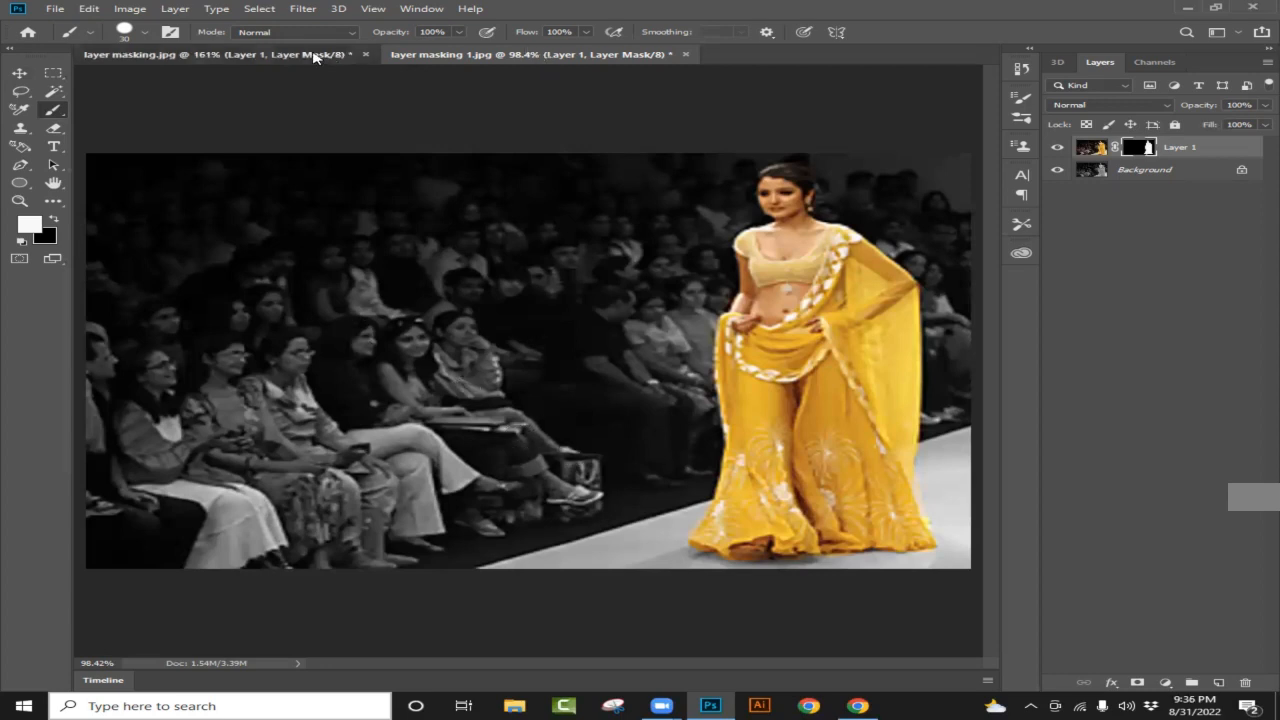
View the selective colour result in layer masking.jpg, and return to layer masking 1.jpg to inspect the woman in yellow up close.
key("ctrl+Tab")
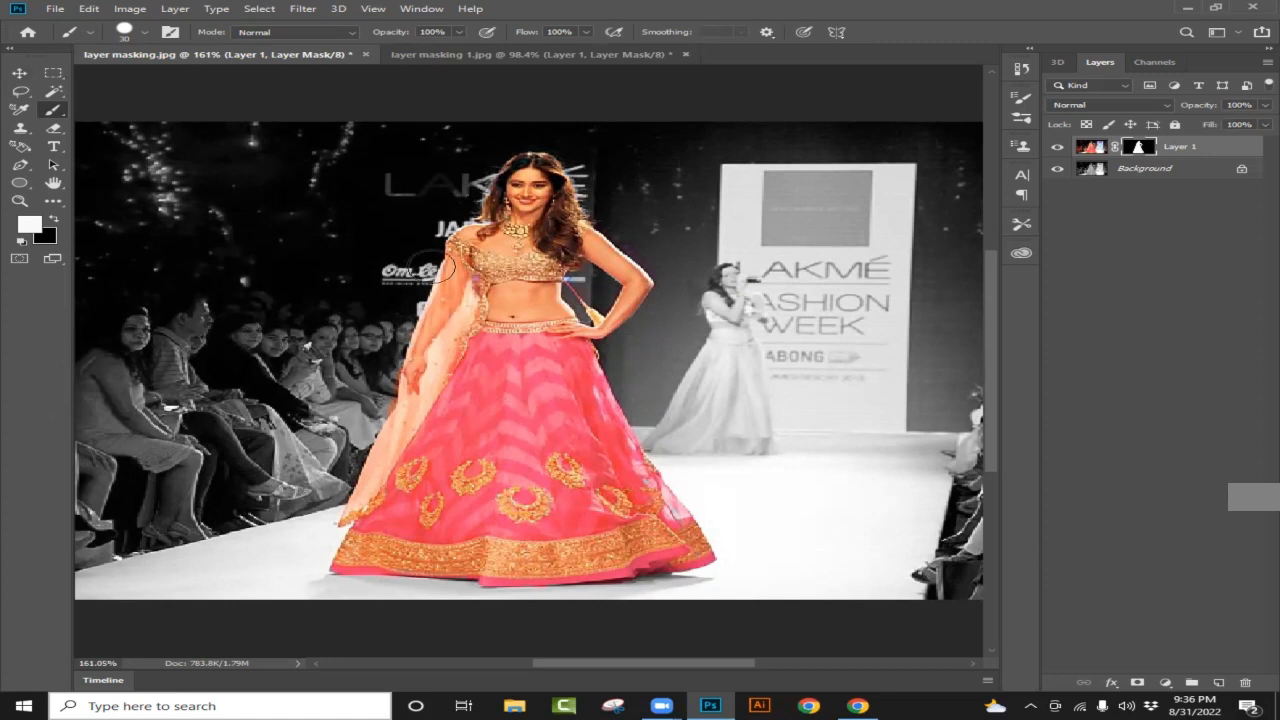
left_click(567, 58)
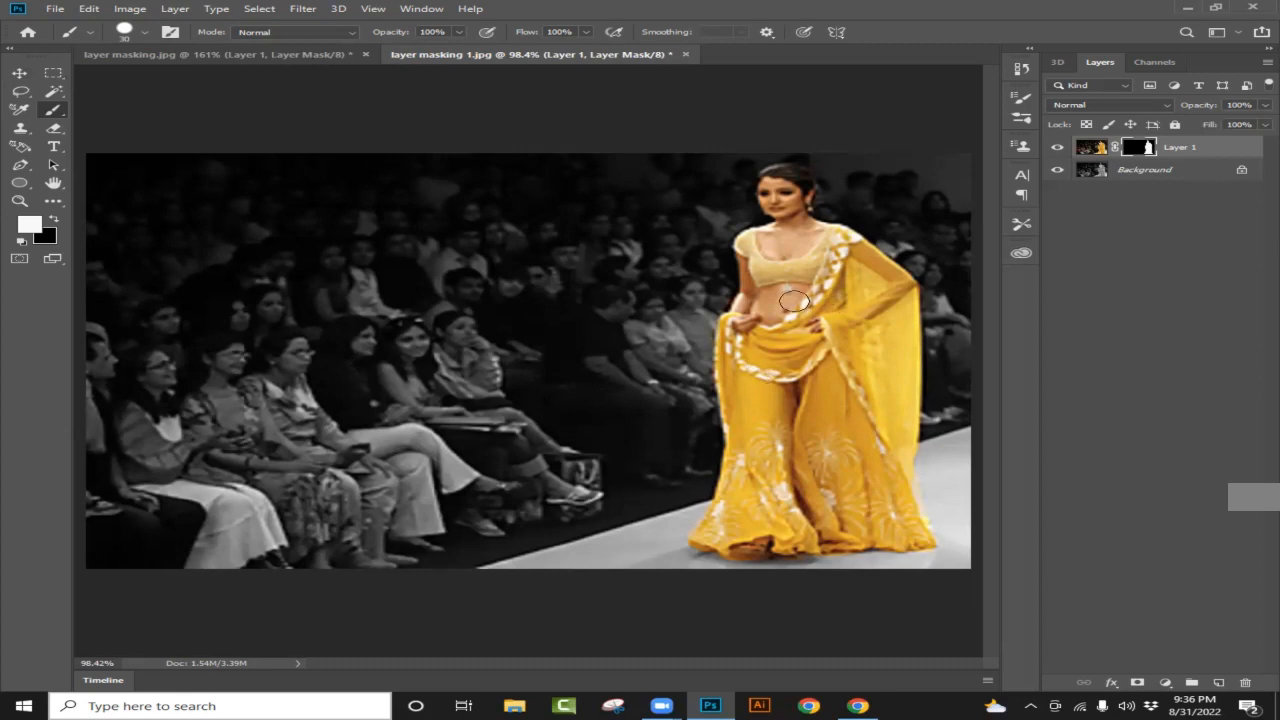
scroll(807, 287, "up", 2)
scroll(714, 550, "up", 4)
left_click_drag(718, 664, 758, 664)
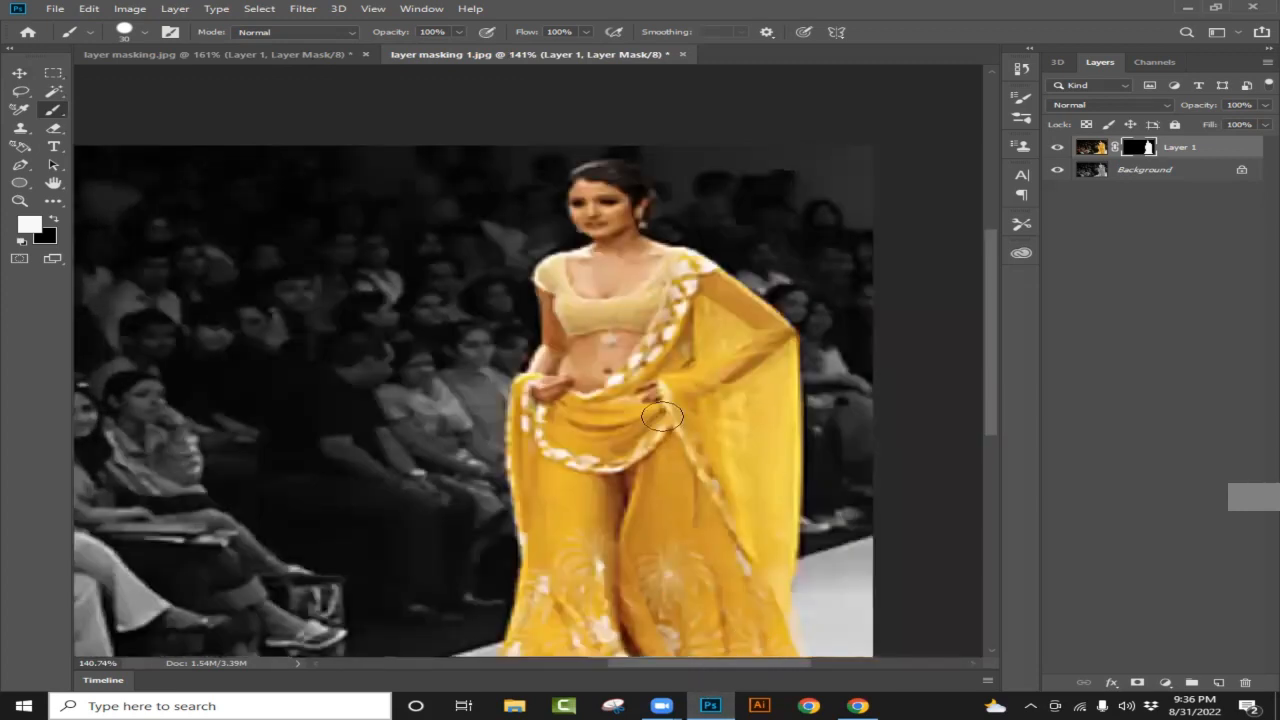
scroll(616, 319, "down", 1)
scroll(616, 319, "up", 1)
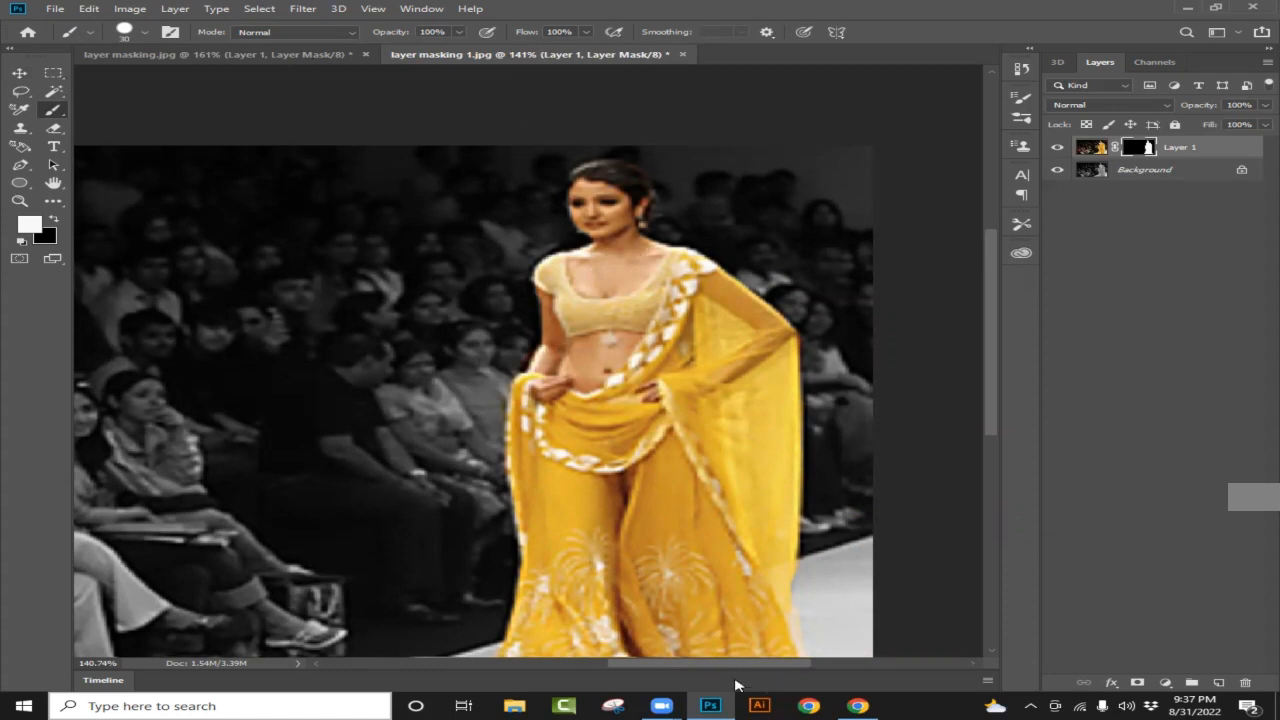
left_click(713, 704)
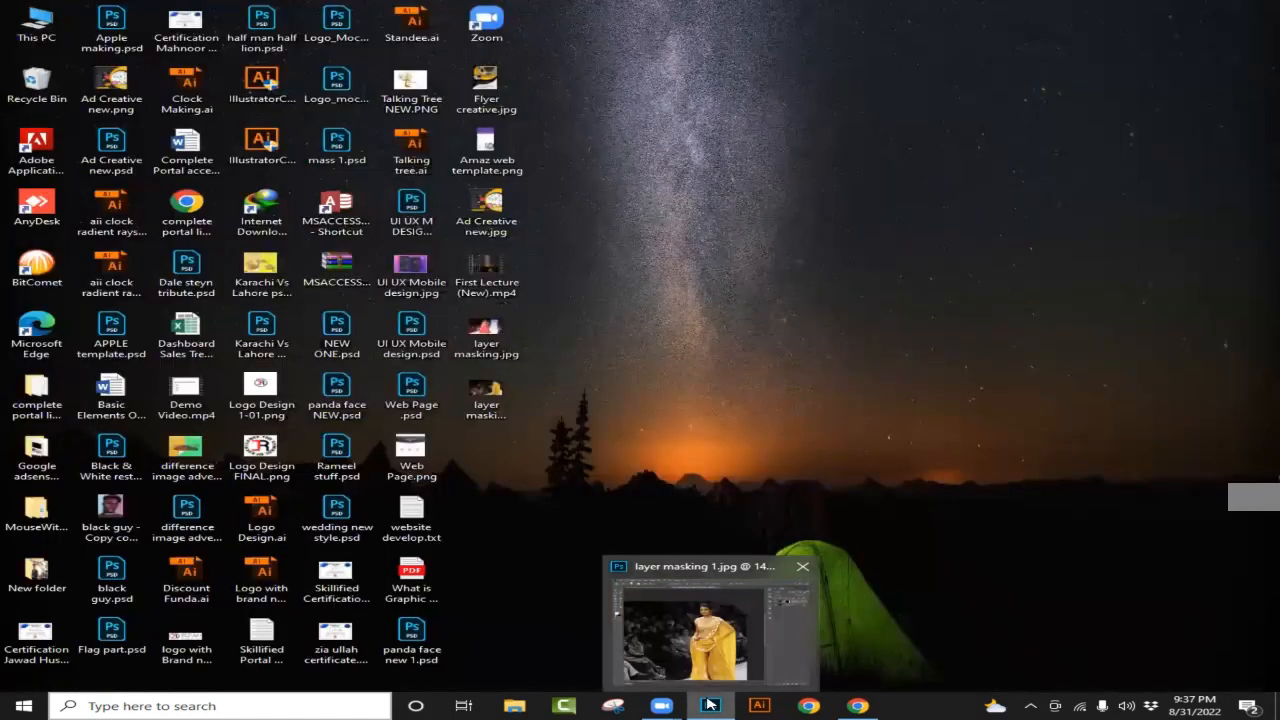
left_click(713, 704)
scroll(625, 400, "down", 3)
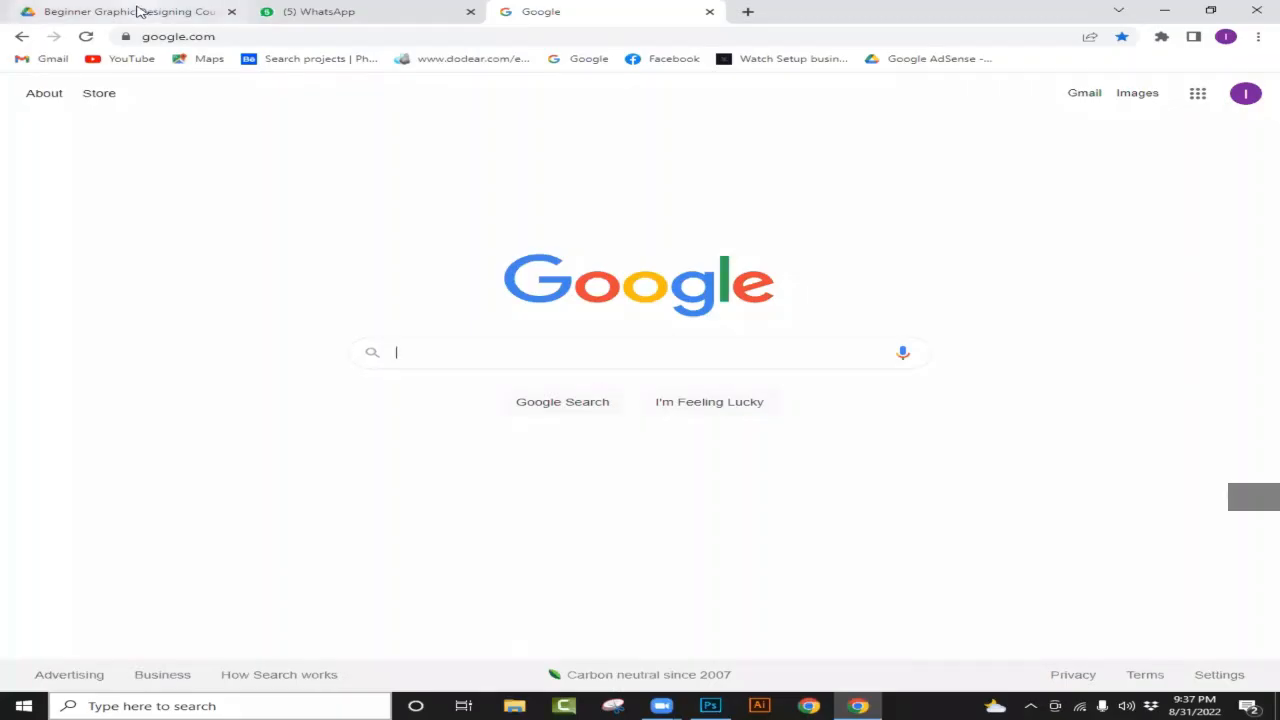
View the Beginner Graphic Designing Course folder in Google Drive and switch back to Photoshop.
left_click(137, 12)
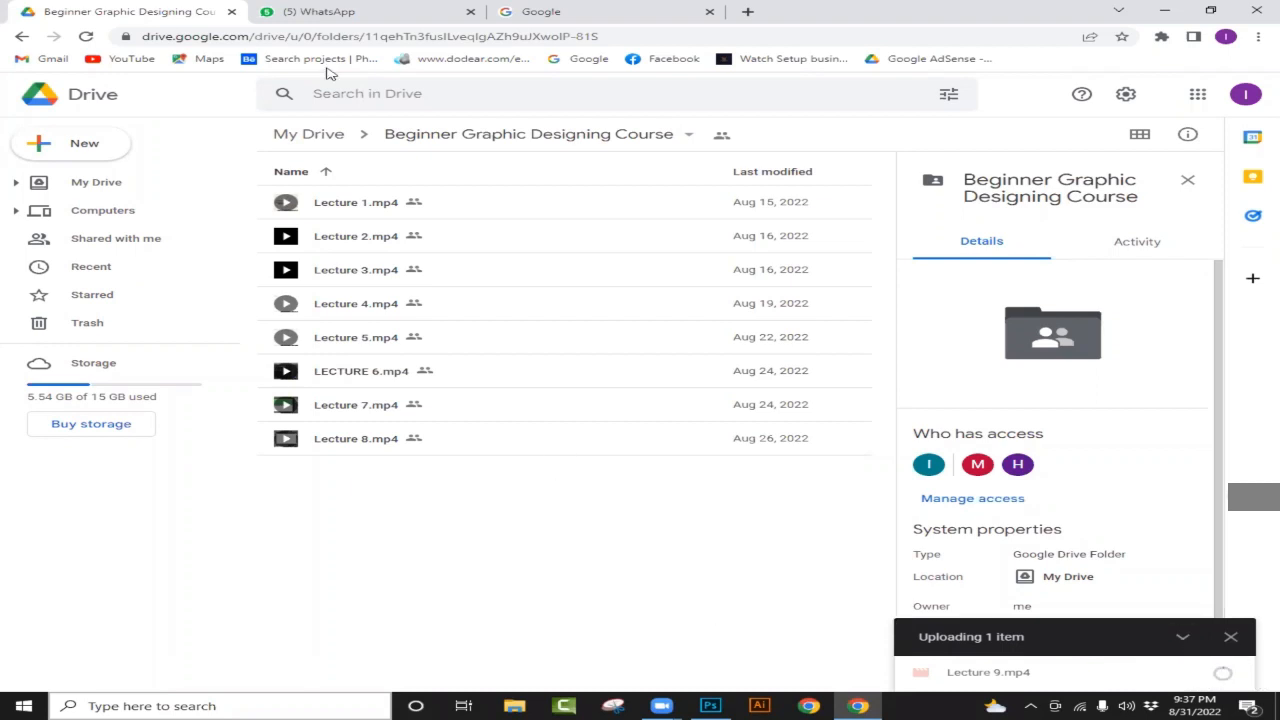
left_click(710, 706)
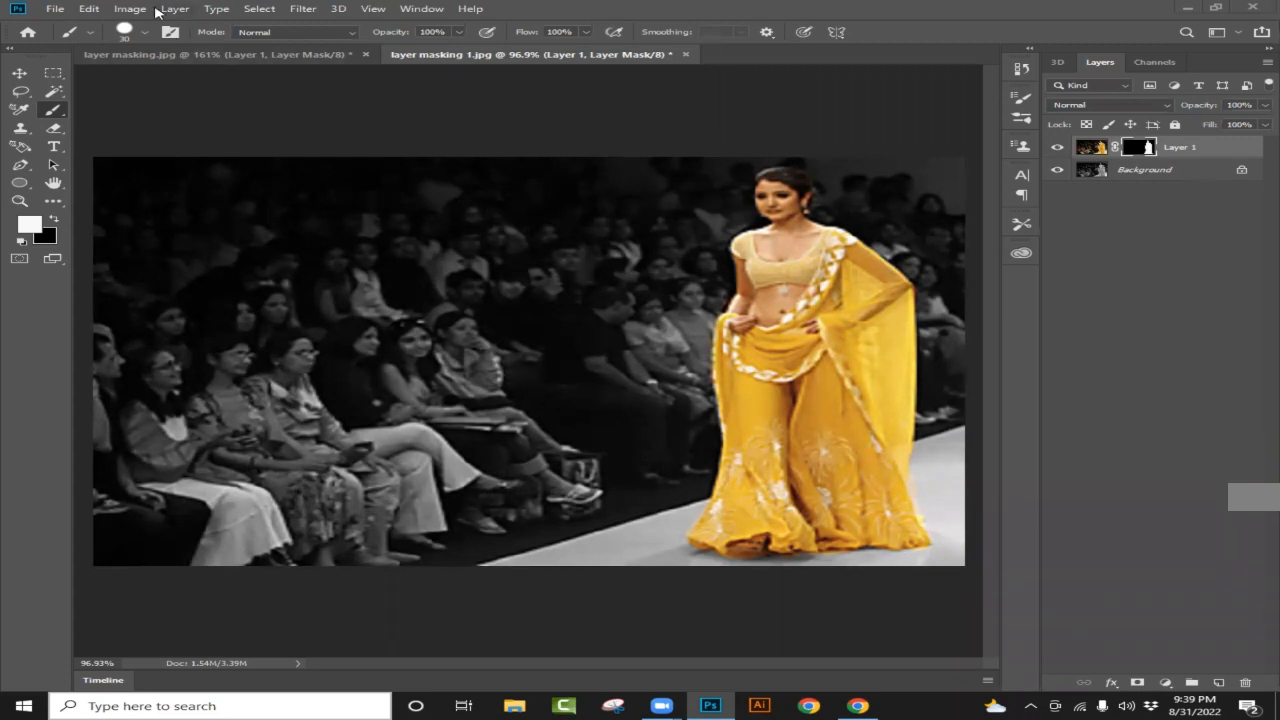
left_click(134, 9)
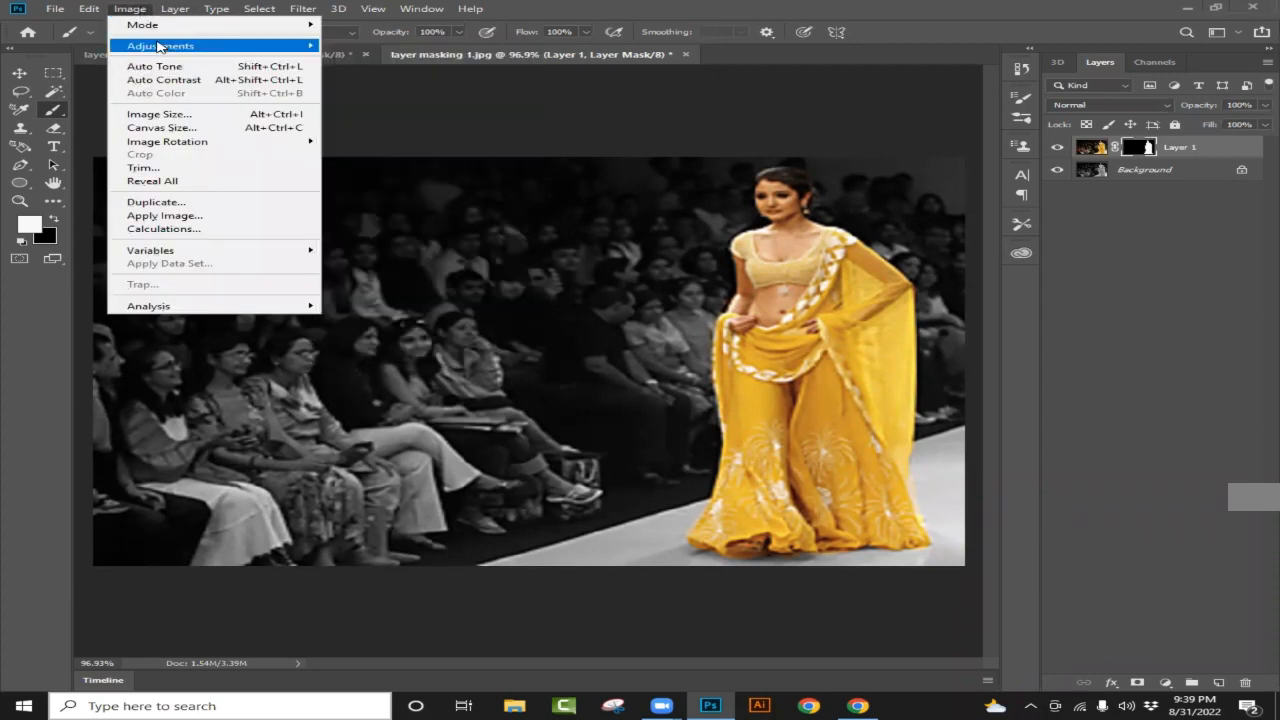
mouse_move(158, 46)
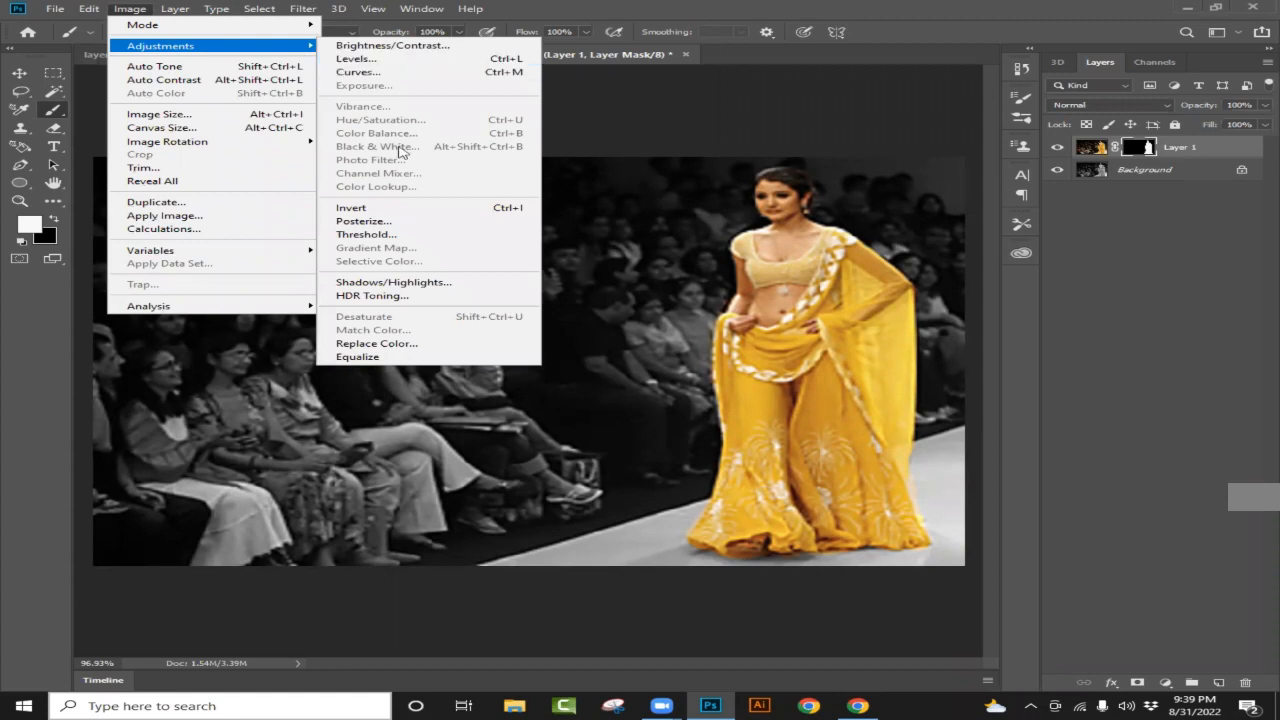
left_click(610, 83)
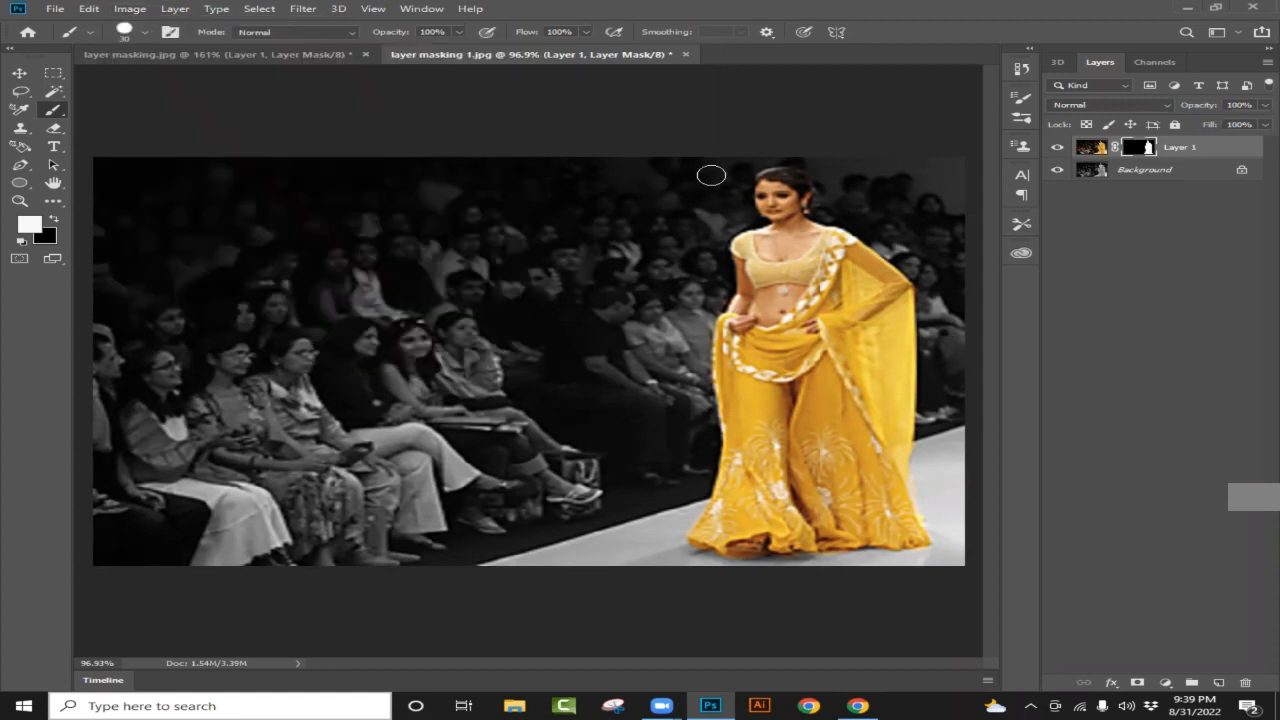